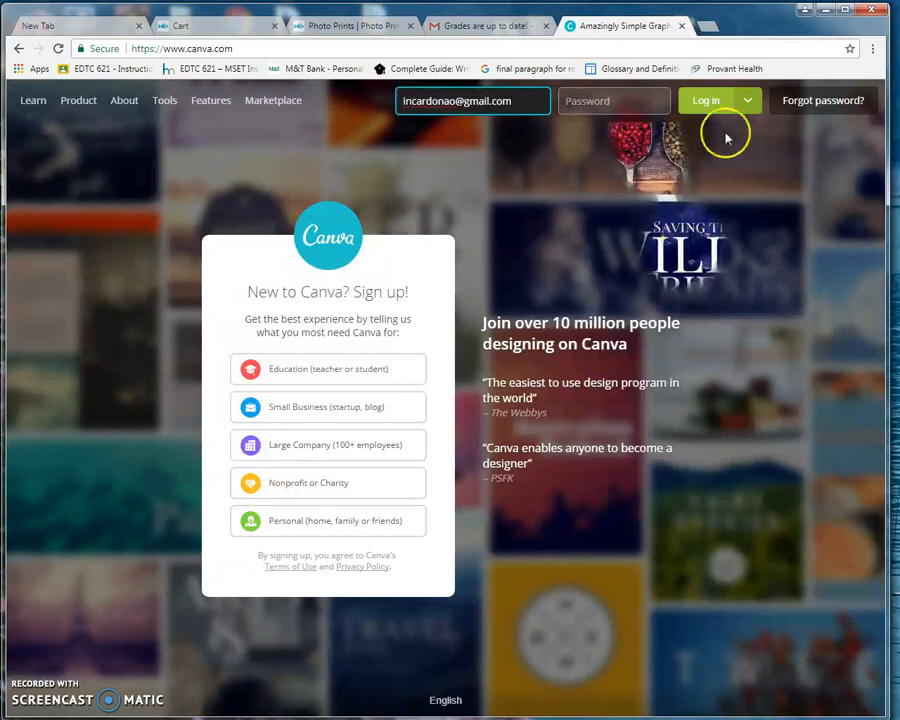
Log in to the existing Canva account from the home page.
left_click(706, 108)
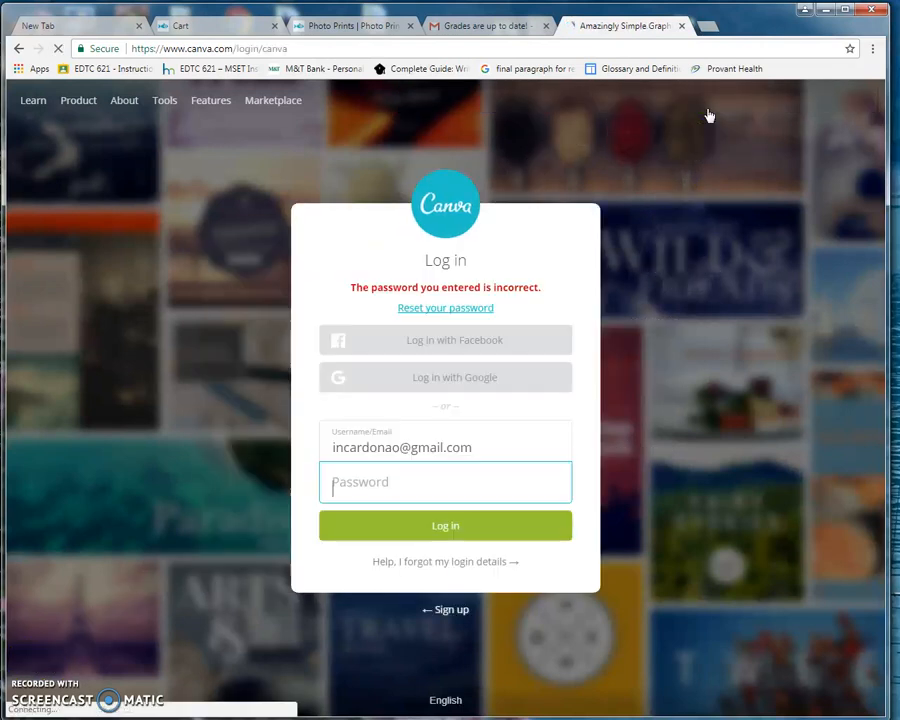
left_click(472, 381)
left_click(450, 526)
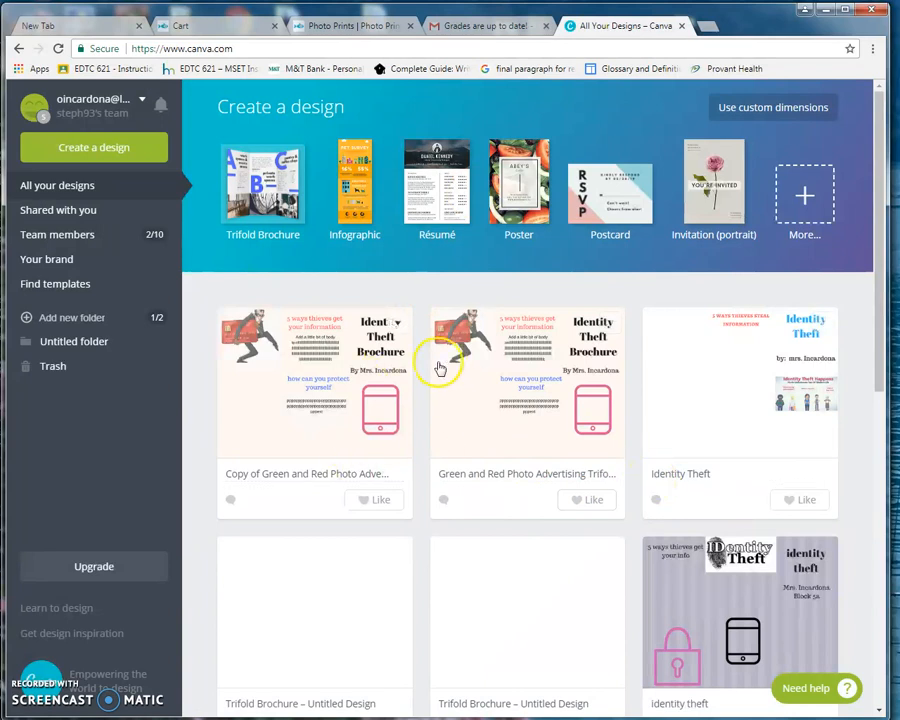
Create a new 11 in × 8.5 in Brochure design from the Marketing Materials category.
left_click(94, 147)
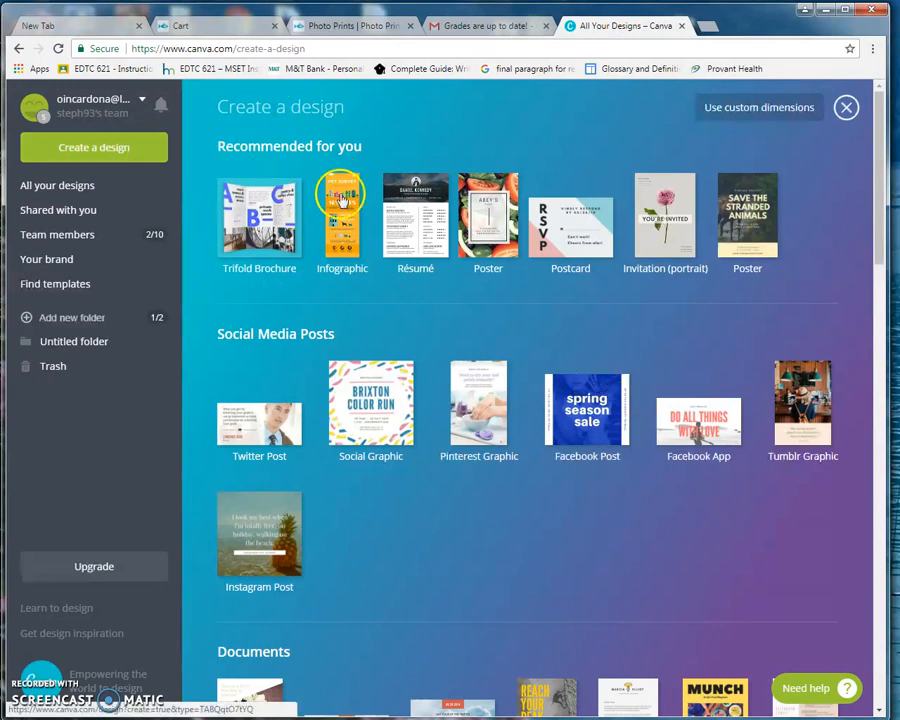
scroll(488, 278, "down", 4)
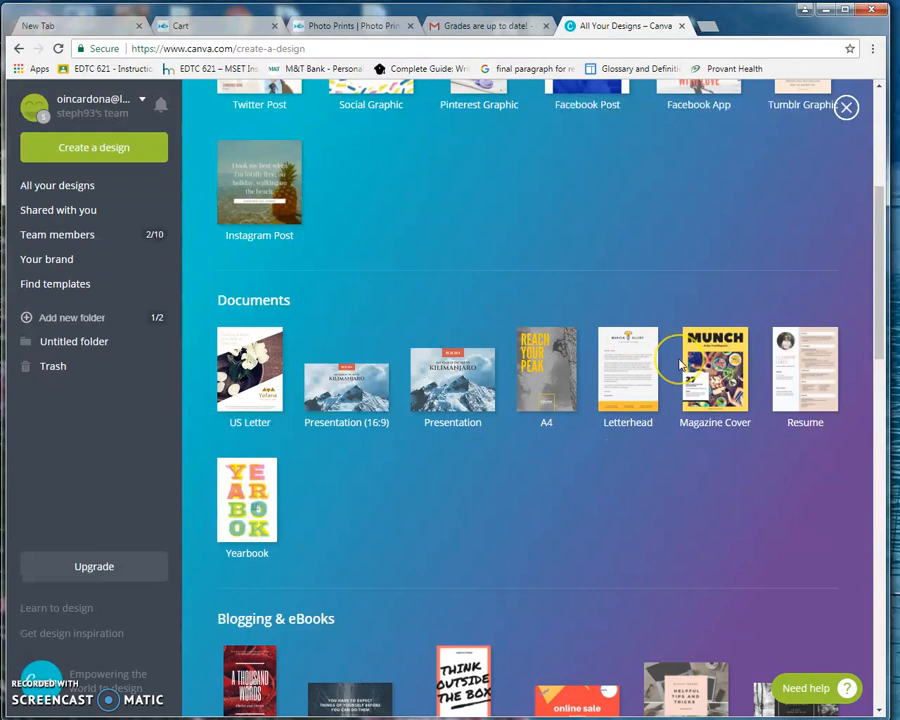
scroll(680, 365, "down", 3)
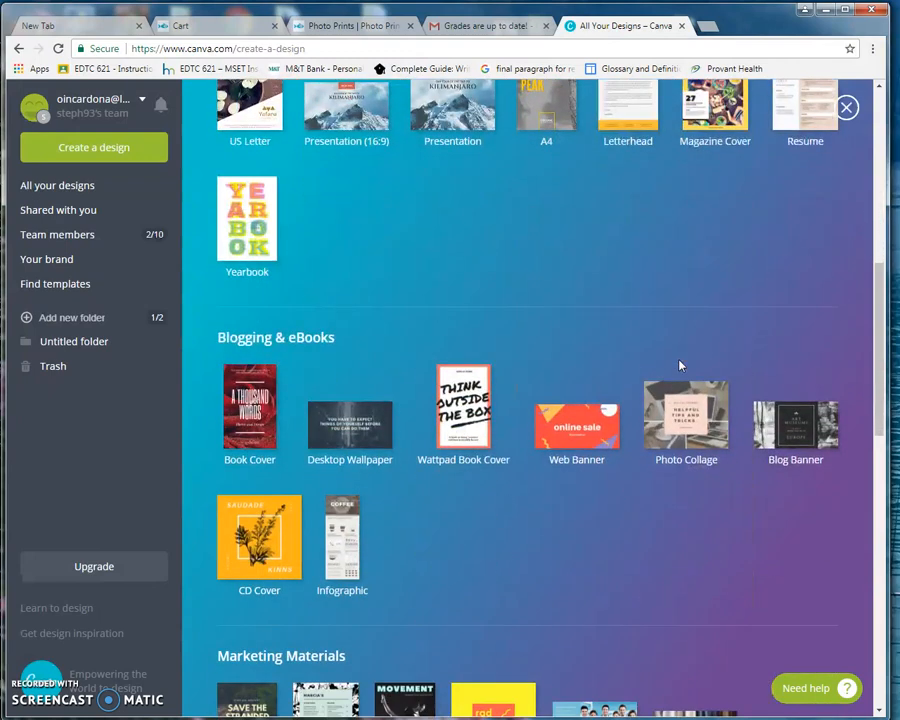
scroll(680, 365, "down", 3)
scroll(680, 365, "down", 3)
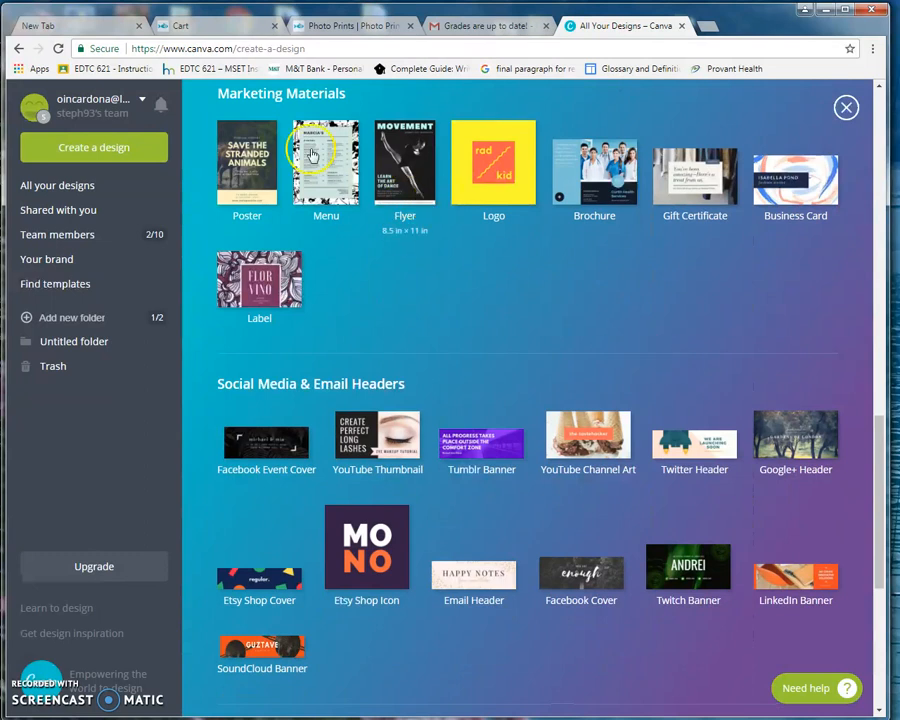
scroll(300, 265, "up", 1)
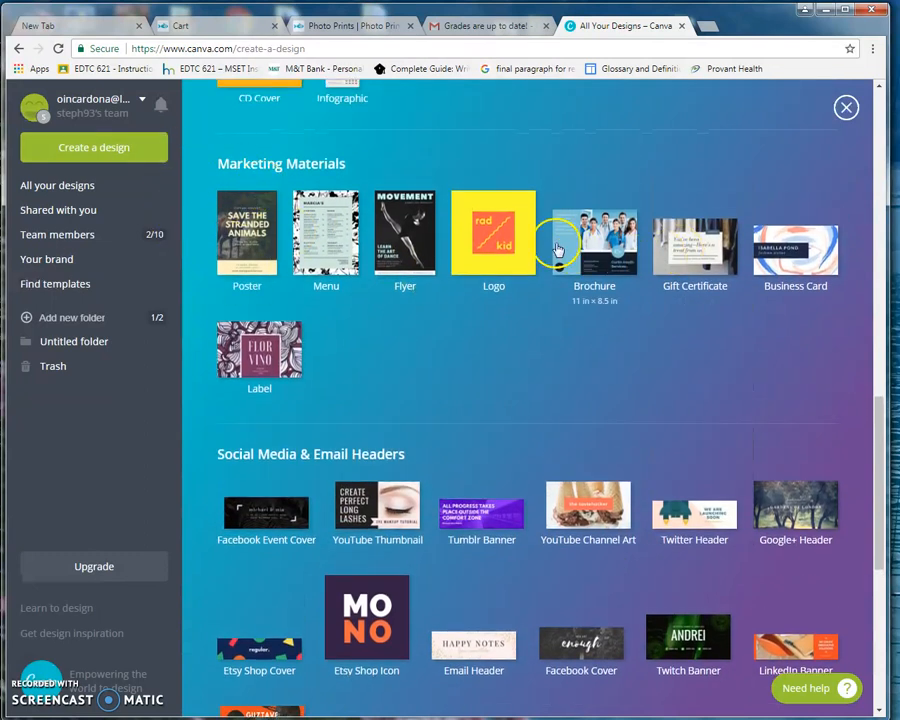
left_click(609, 253)
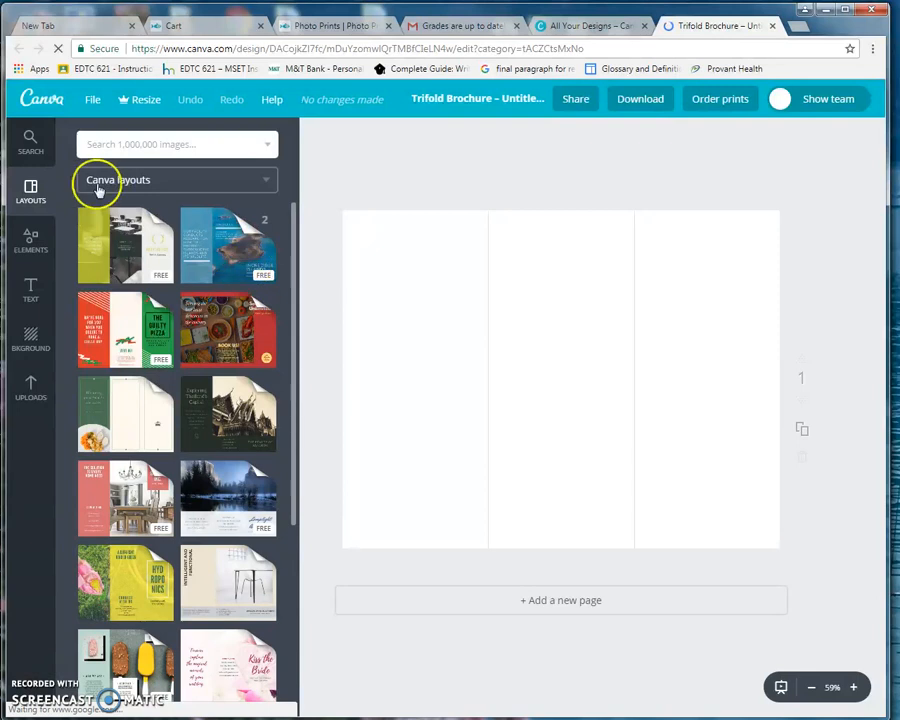
Browse the trifold layouts and apply the first page layout of the Purple Church Trifold set to the blank page.
scroll(293, 240, "down", 3)
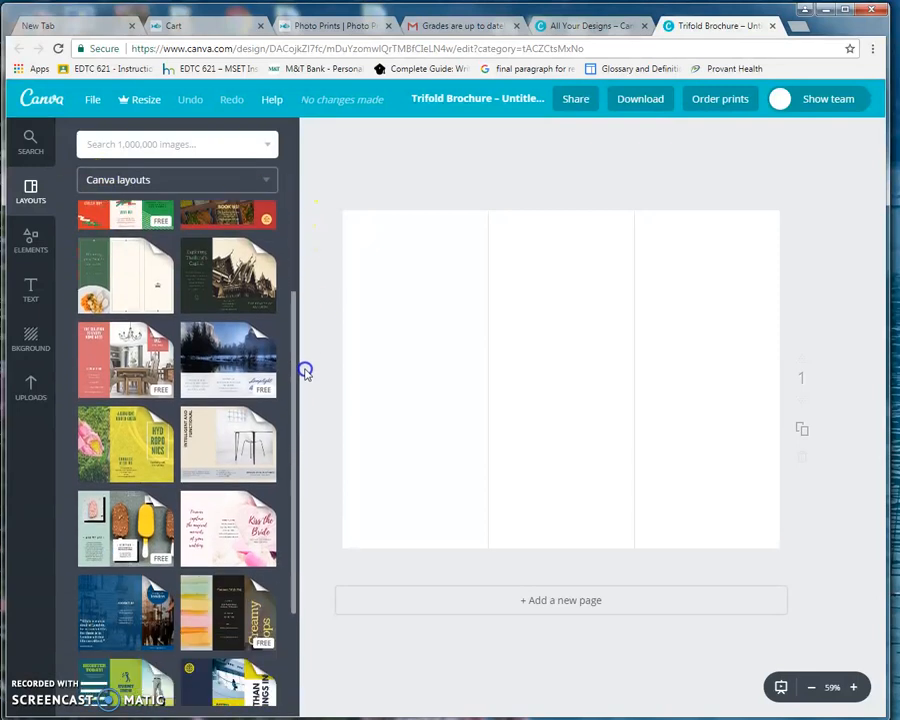
left_click_drag(305, 493, 305, 493)
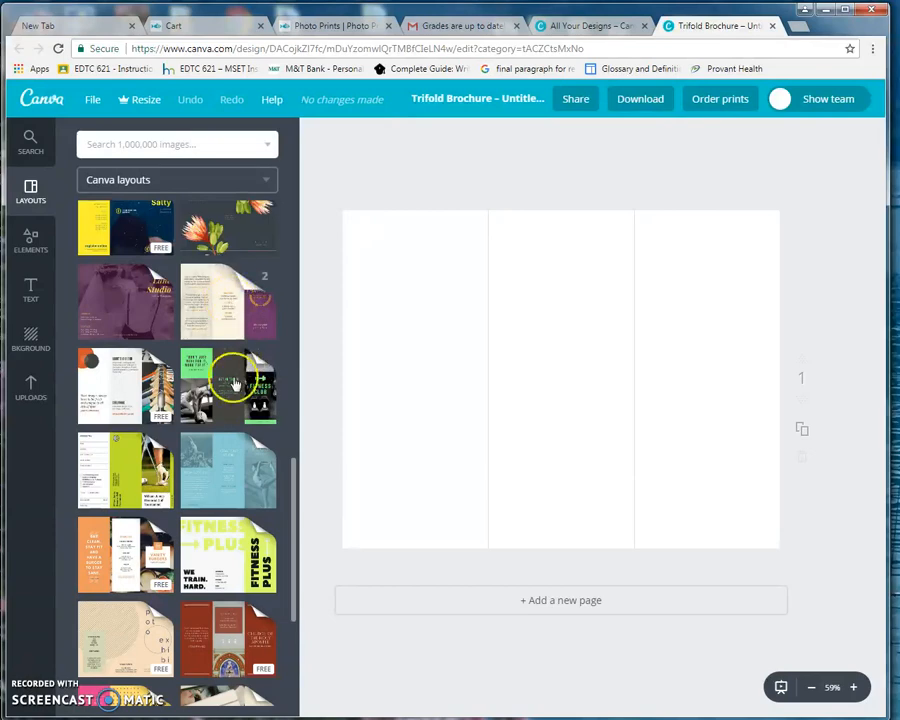
left_click_drag(295, 527, 287, 177)
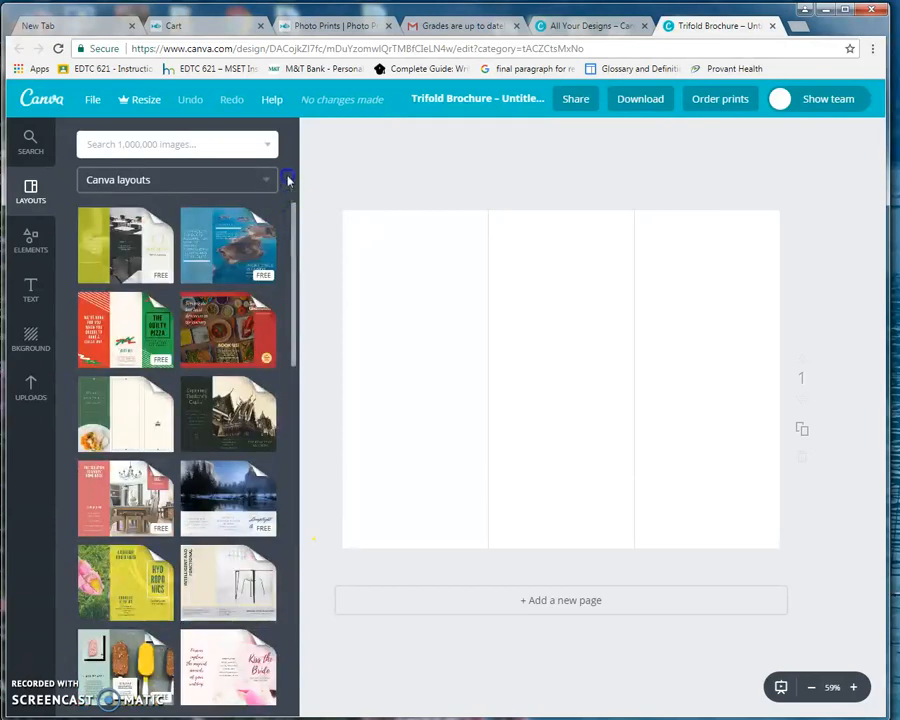
left_click_drag(295, 250, 304, 510)
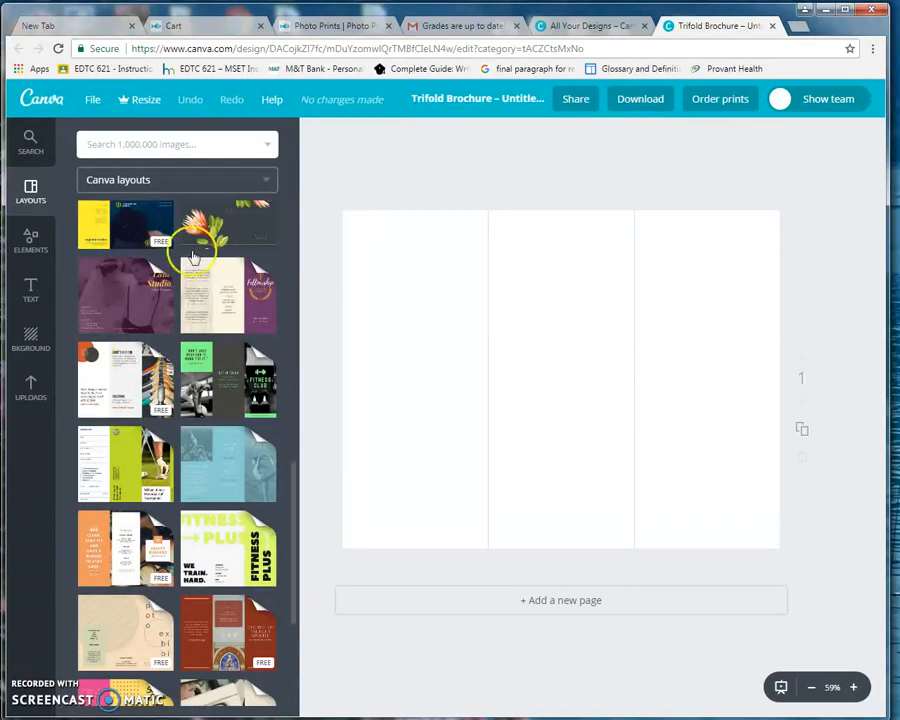
left_click(226, 312)
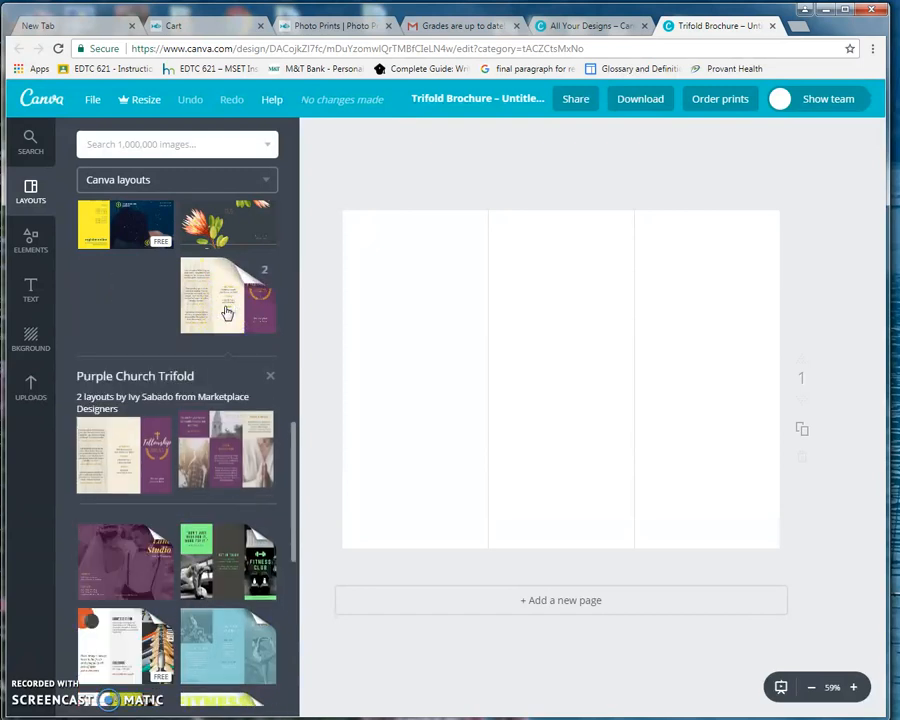
left_click(133, 449)
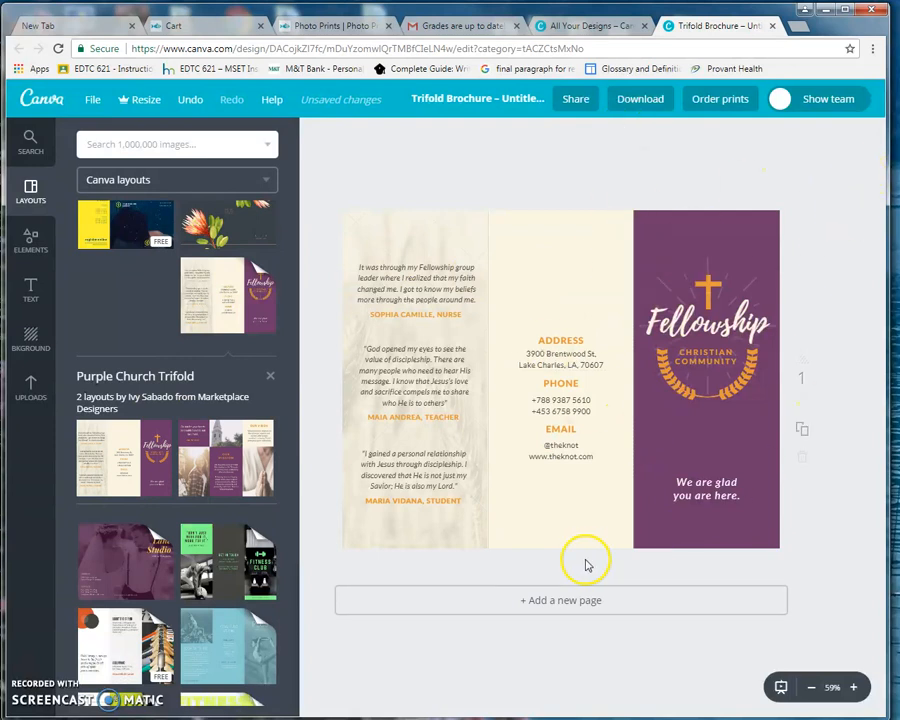
Add a second page to the brochure and look over both pages.
left_click(570, 600)
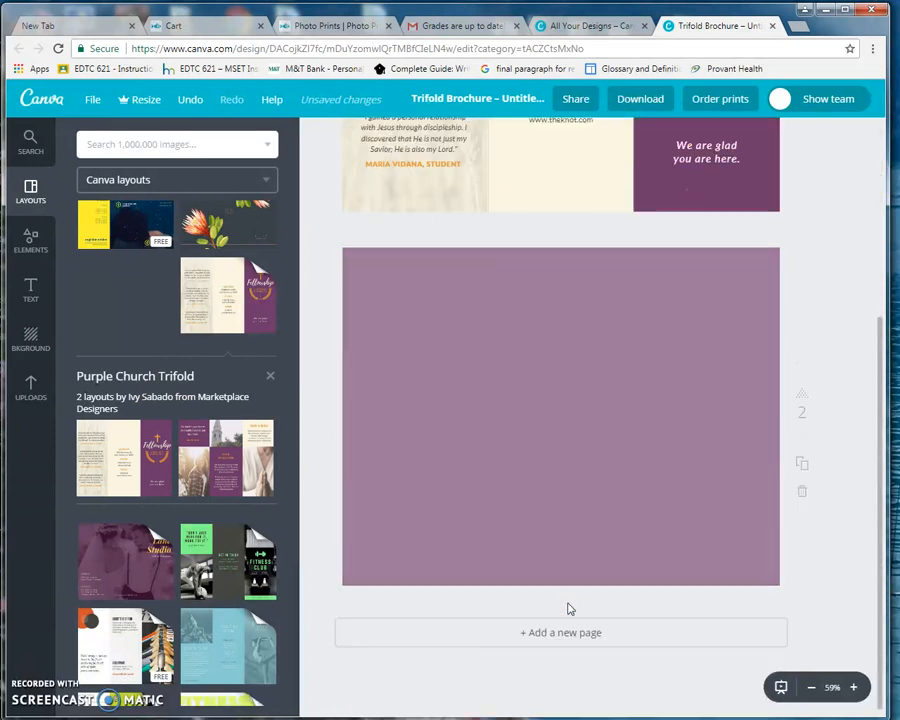
left_click(684, 514)
scroll(684, 514, "up", 3)
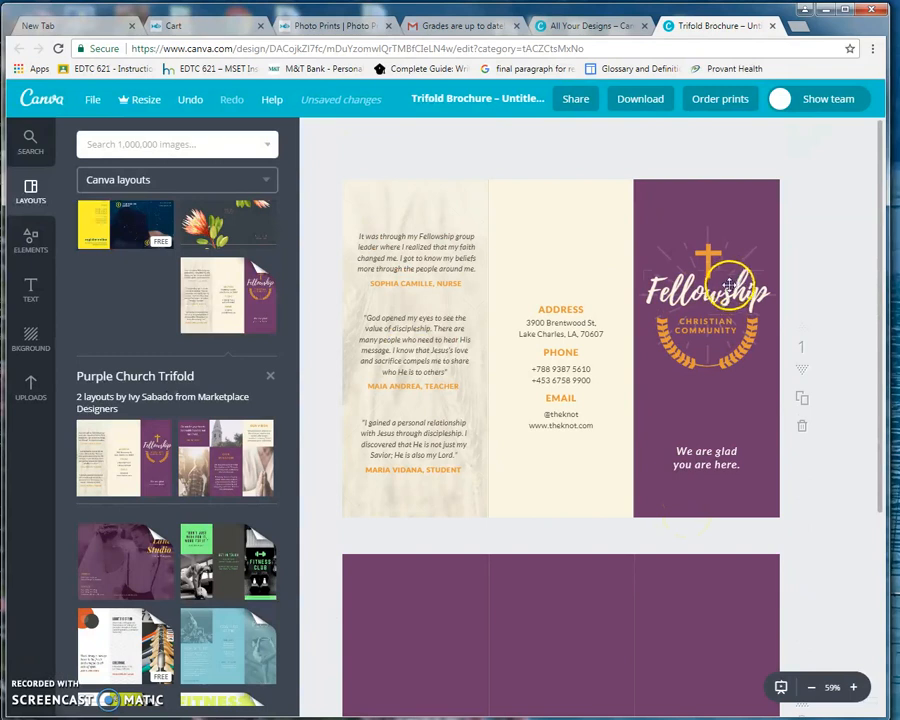
left_click(702, 282)
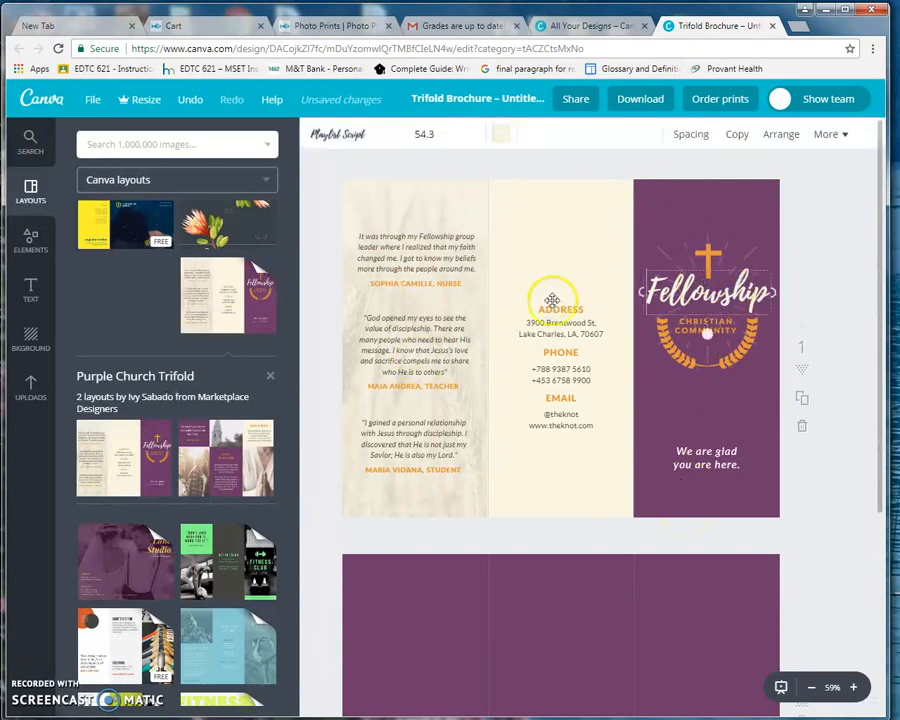
scroll(620, 570, "down", 3)
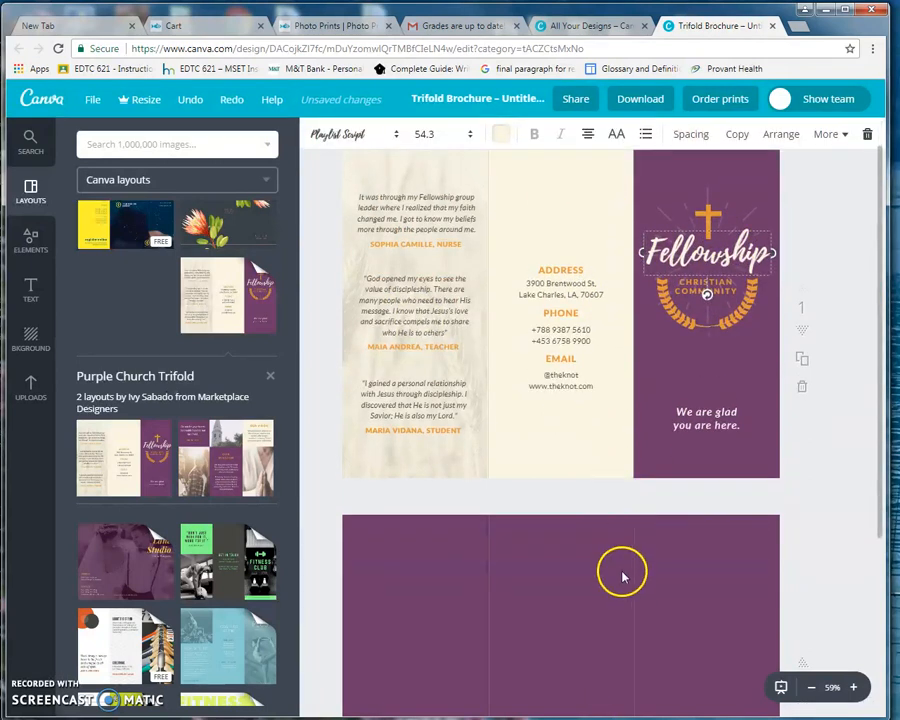
left_click(578, 456)
scroll(578, 456, "up", 3)
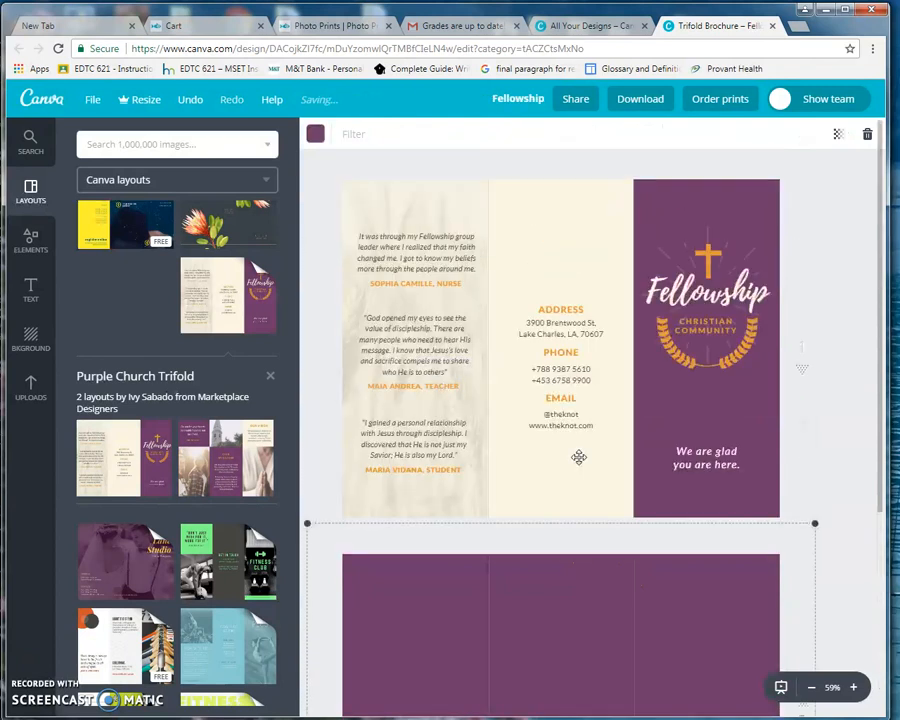
Delete the cross, the laurel wreath and the "Christian Community" text from the brochure's purple front cover.
left_click(706, 295)
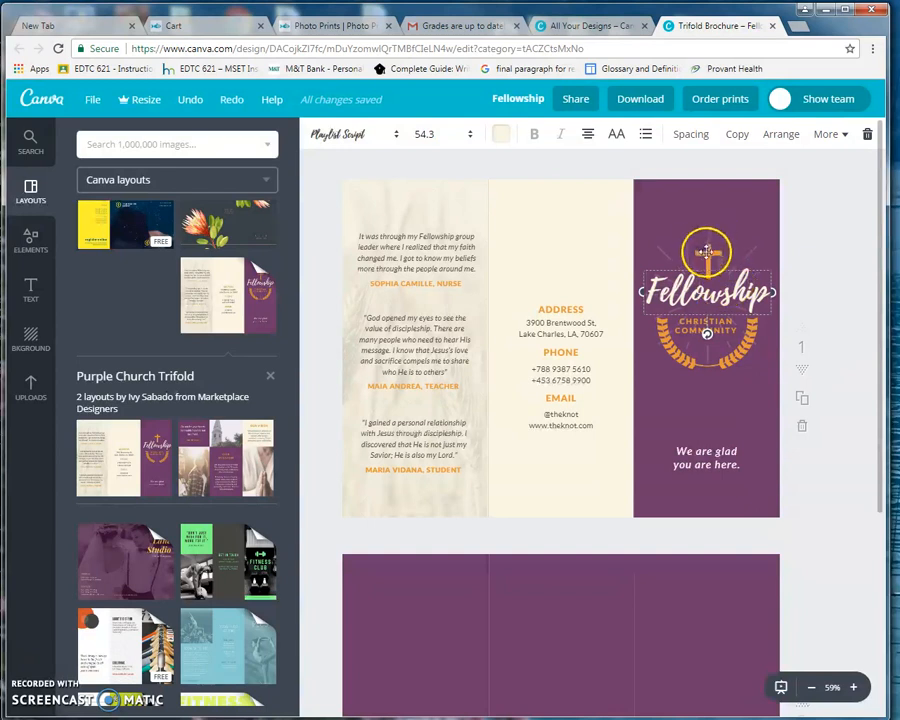
left_click(708, 255)
left_click_drag(708, 255, 735, 347)
key("Delete")
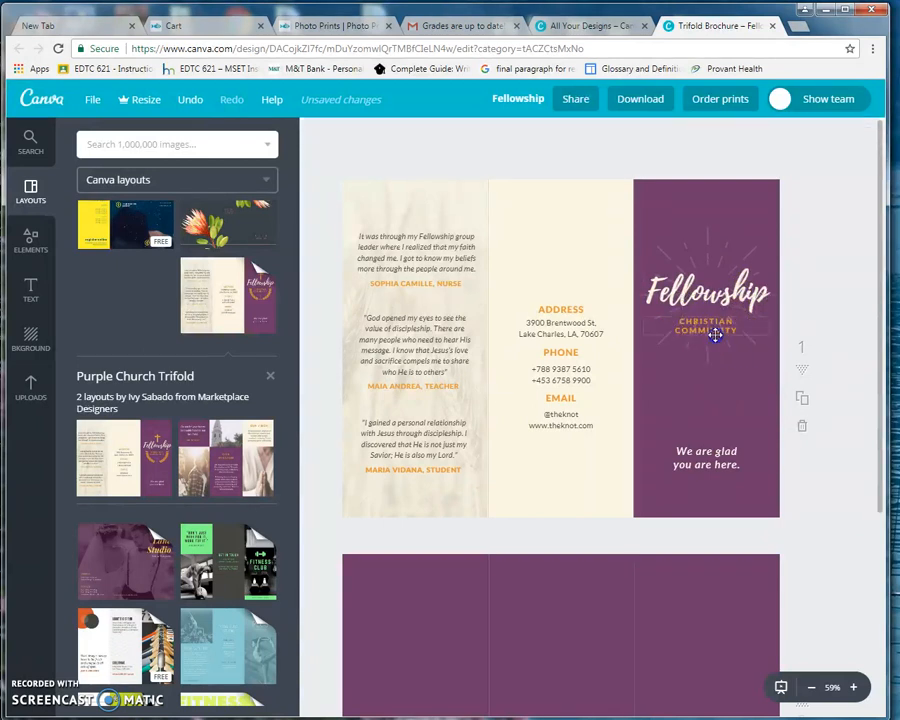
left_click(716, 335)
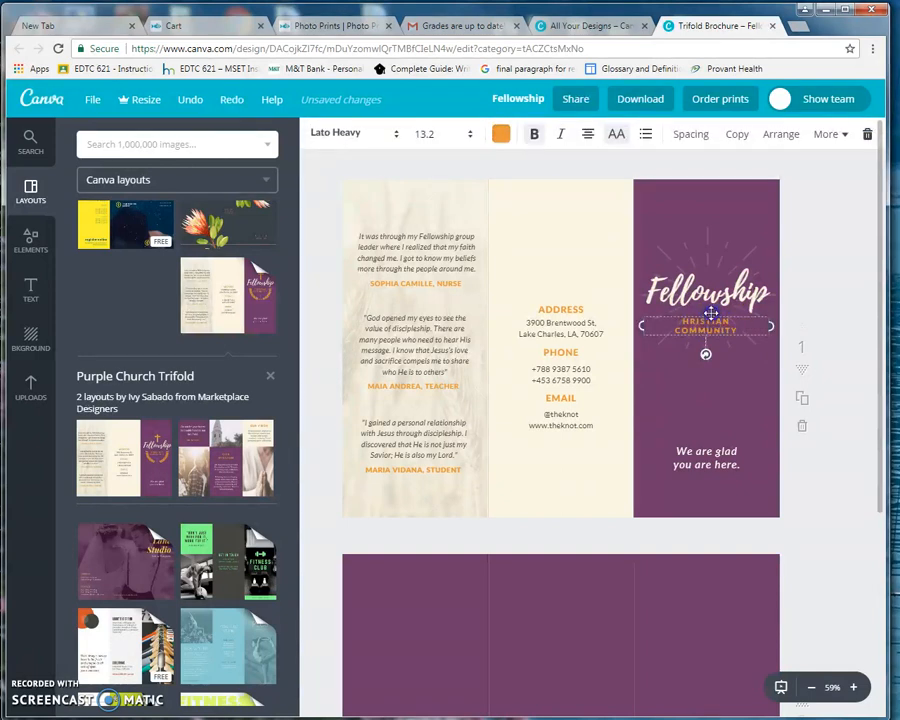
key("Delete")
Replace the "Fellowship" title on the front cover with "Identity Theft".
left_click(708, 293)
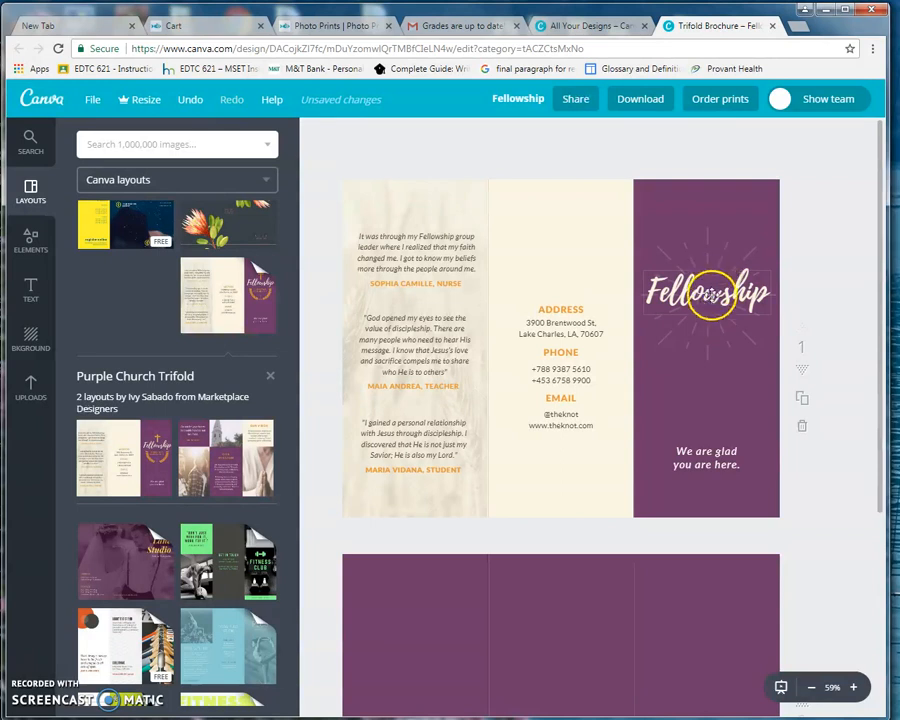
double_click(708, 293)
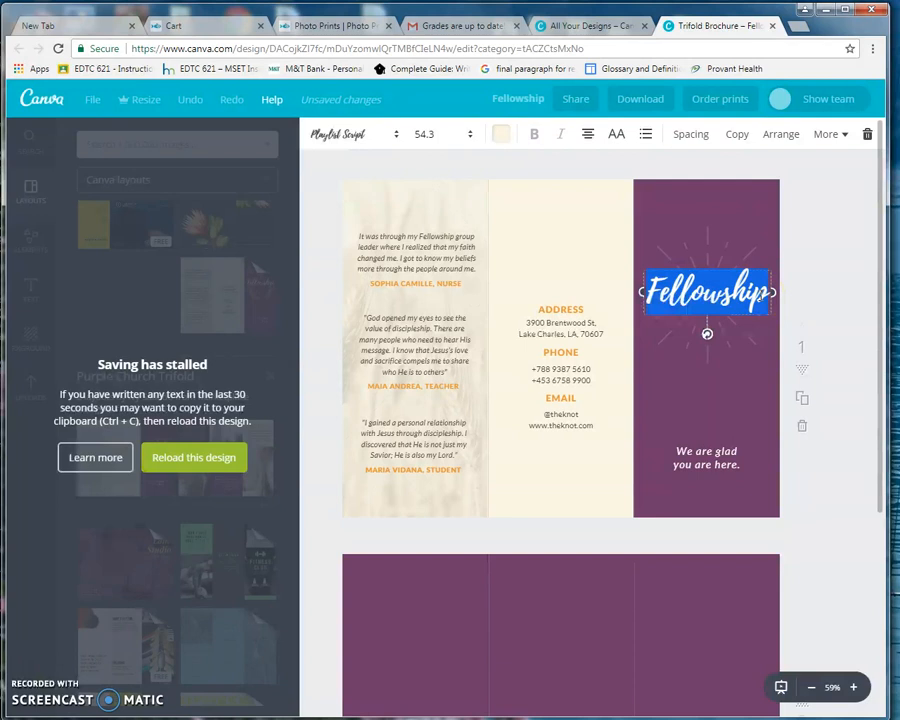
key("BackSpace")
type("I")
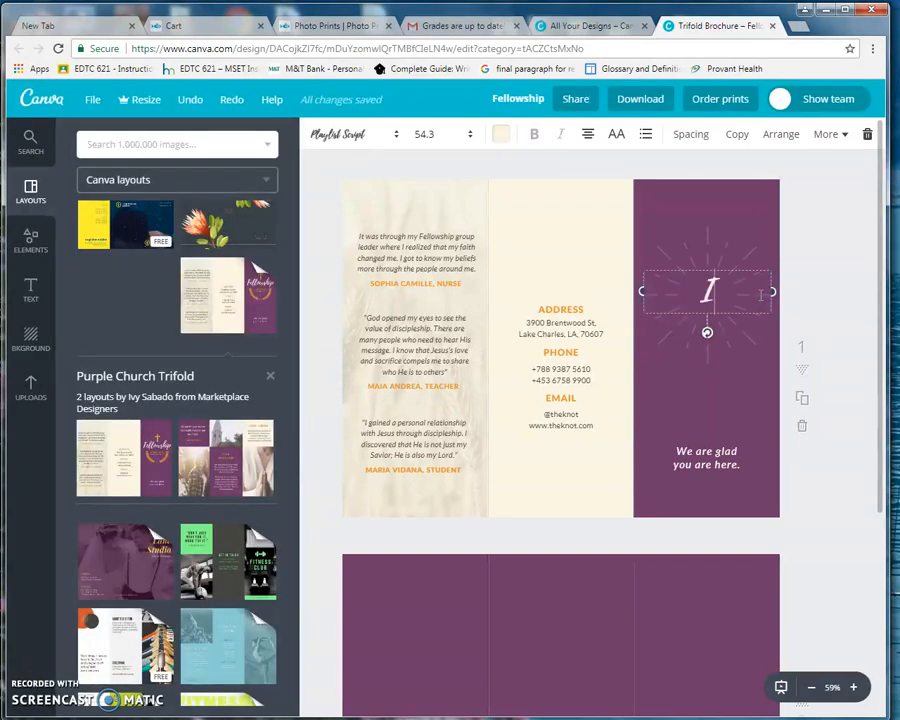
type("ddn")
key("BackSpace")
key("BackSpace")
type("entity Theft")
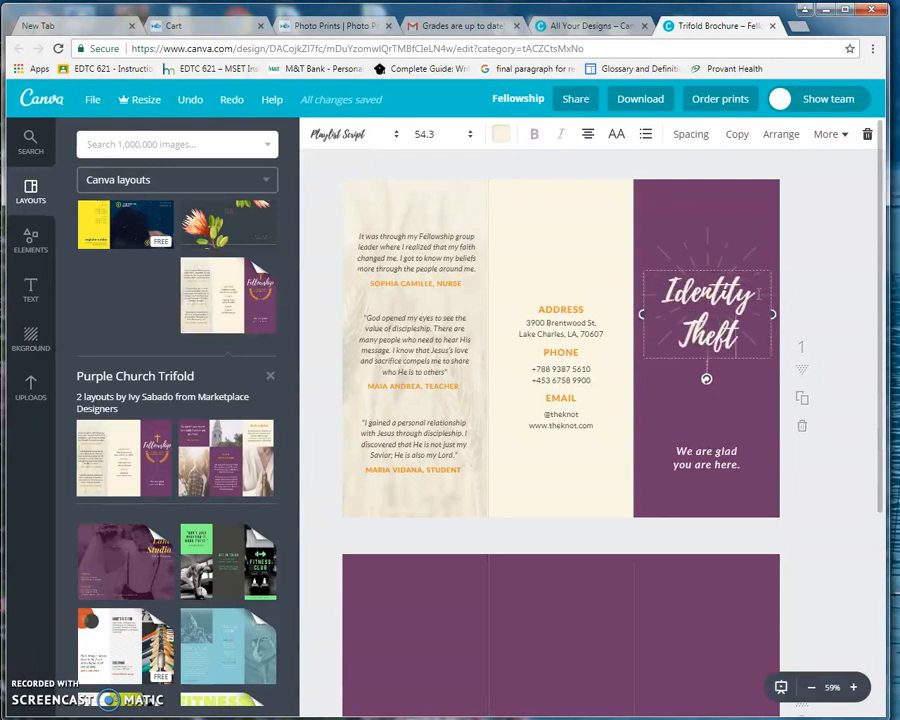
Replace the "We are glad you are here." tagline on the cover with "By" followed by the author's title and surname.
left_click(719, 456)
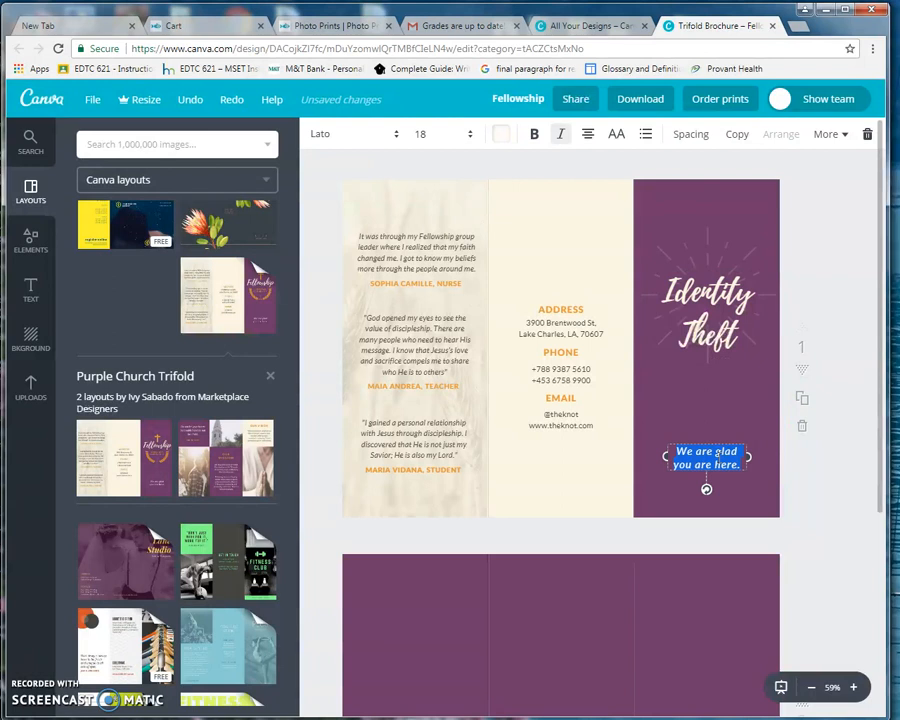
key("BackSpace")
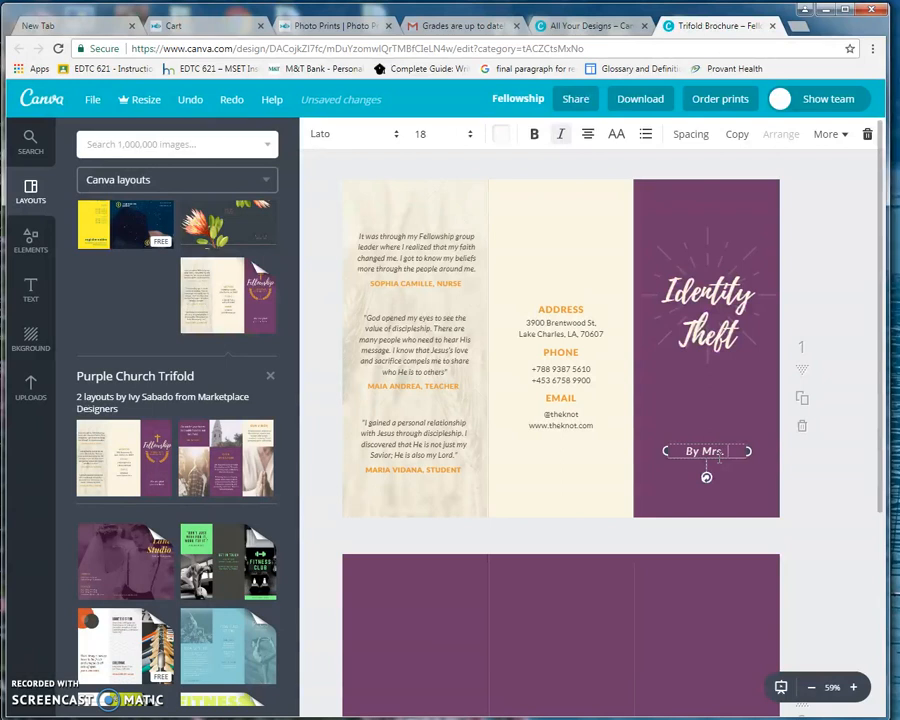
type("By Mrs. Incardona")
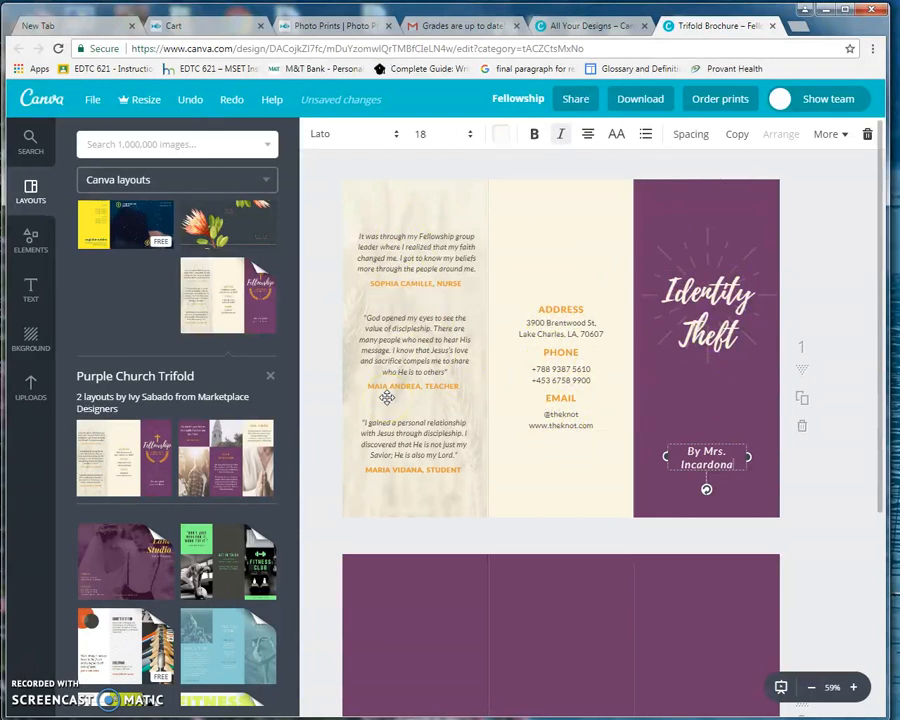
Examine the blank second page and the selectable contact and testimonial text blocks on the first page.
scroll(705, 392, "down", 3)
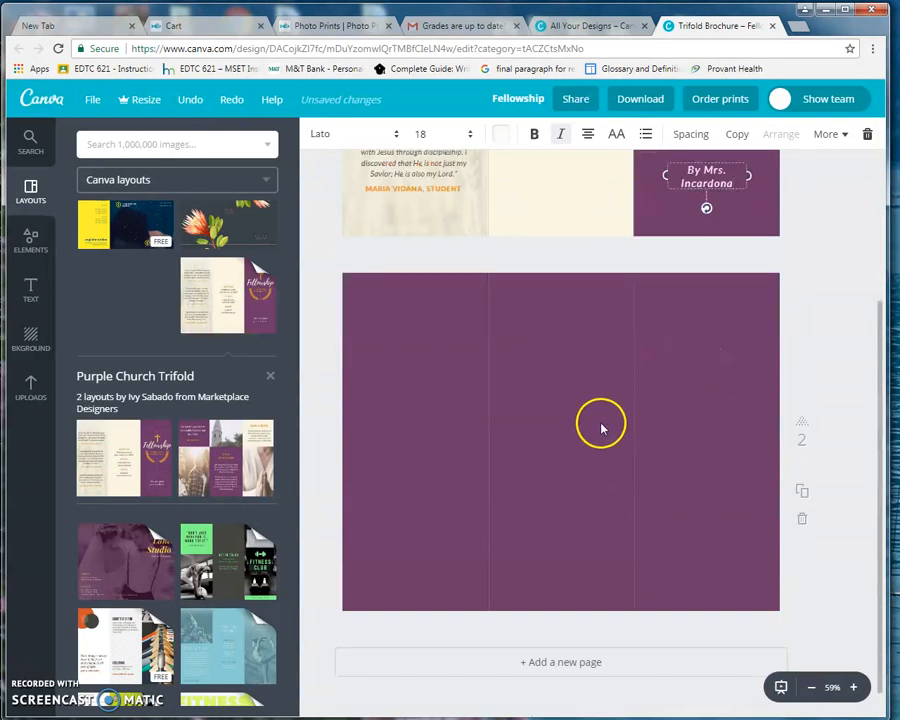
left_click(600, 425)
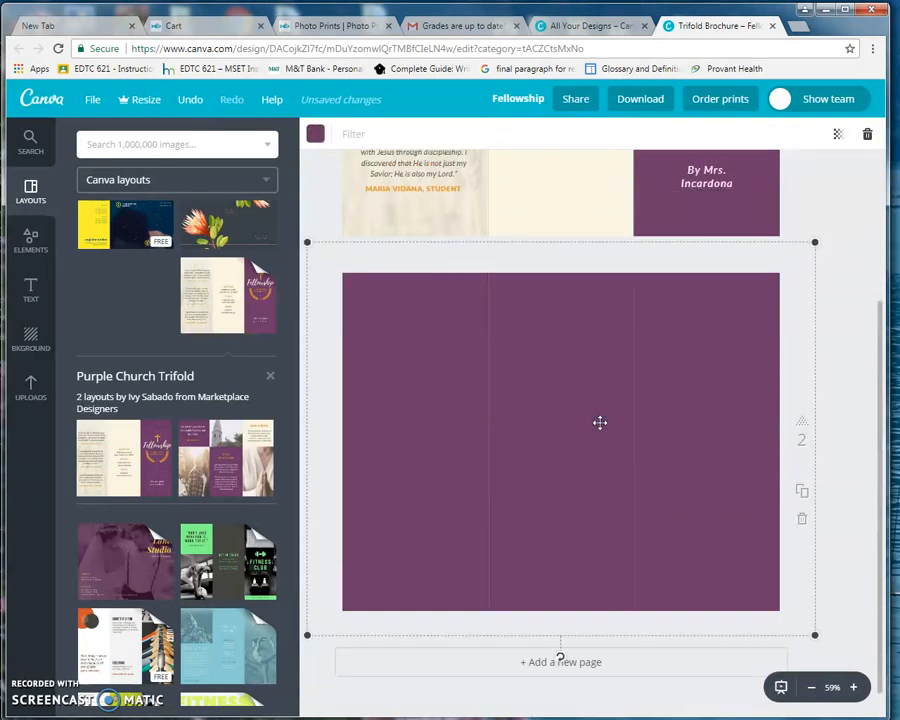
scroll(627, 448, "up", 3)
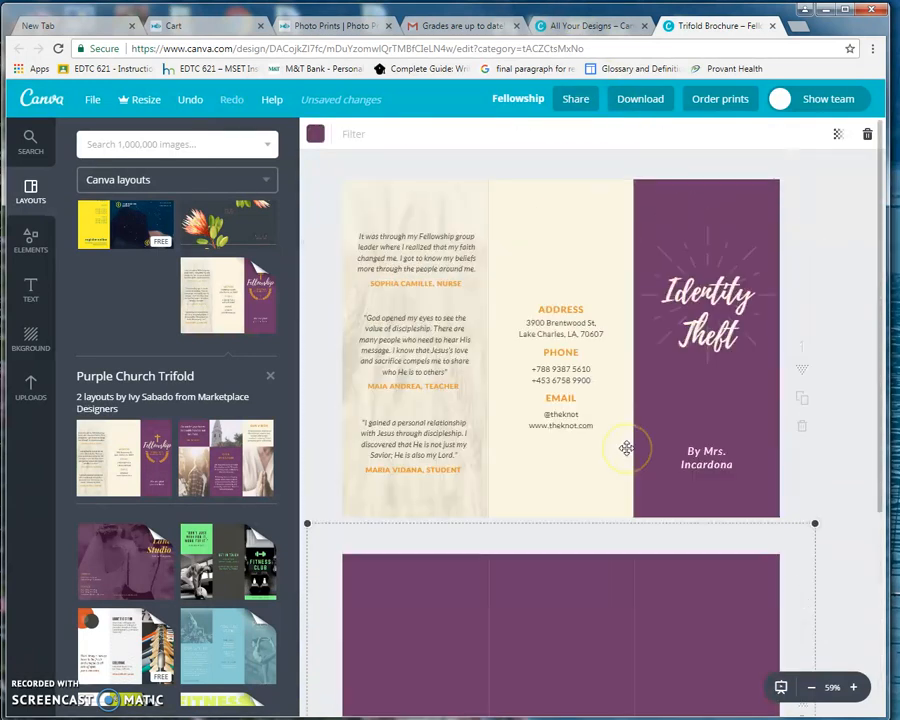
left_click(569, 303)
left_click(432, 253)
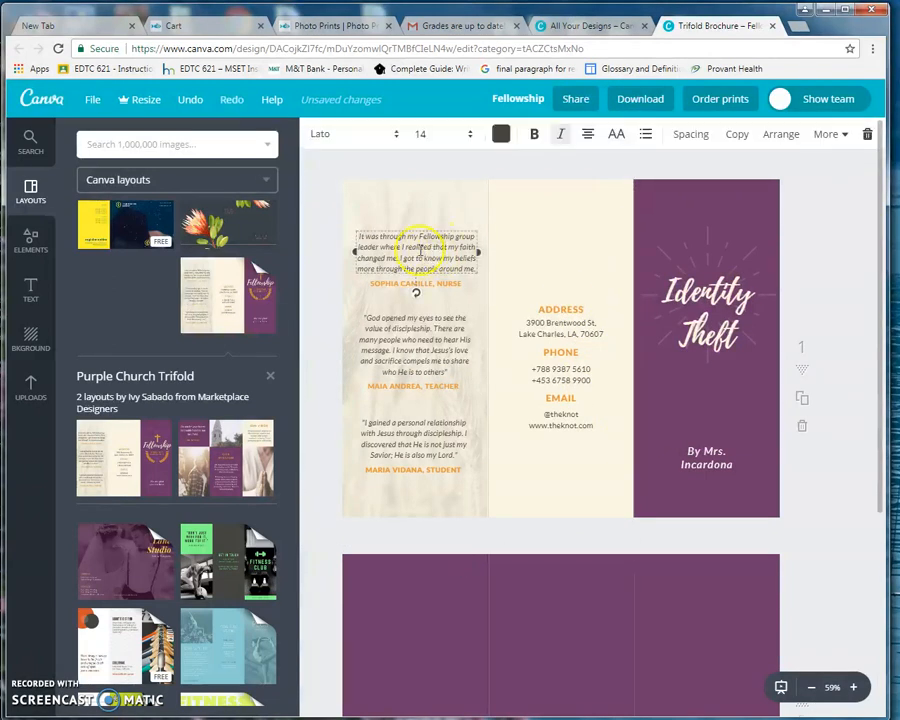
left_click(412, 346)
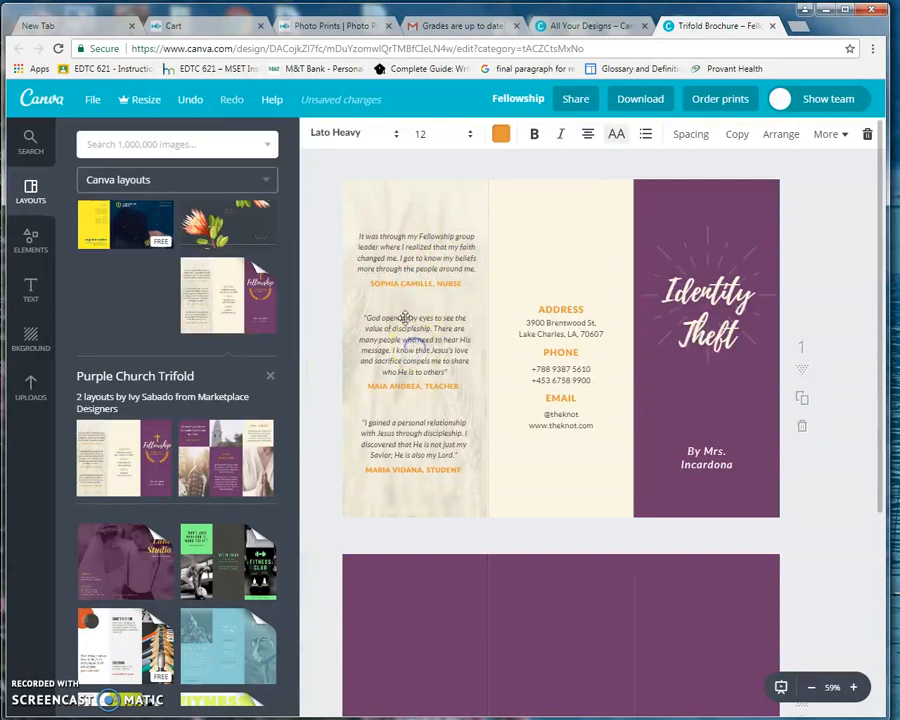
left_click(407, 266)
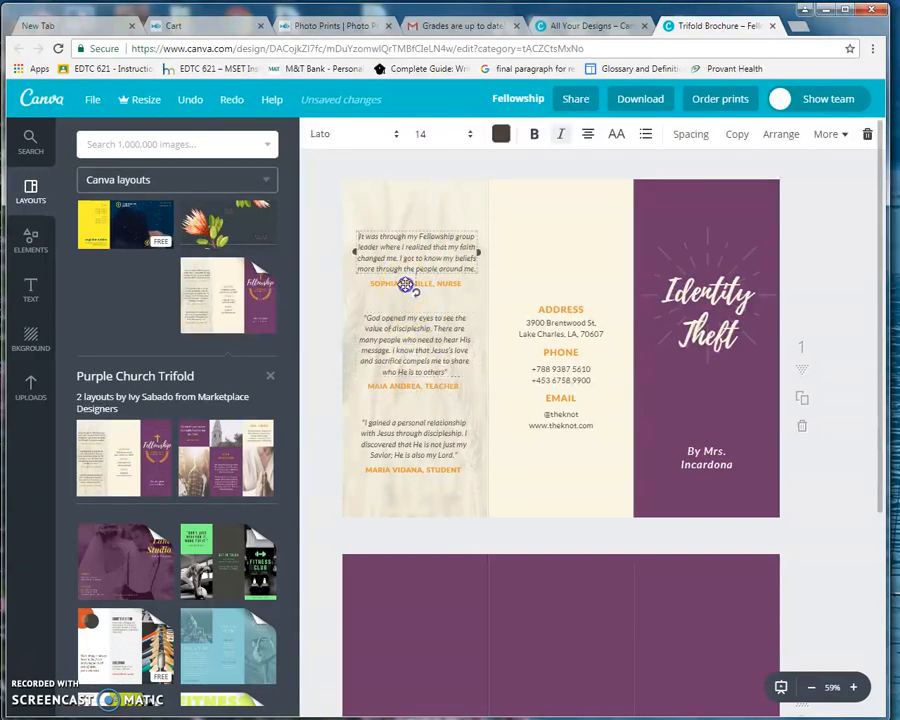
Change the font of the first testimonial quote on the outer left panel to Playlist Script.
left_click(410, 284)
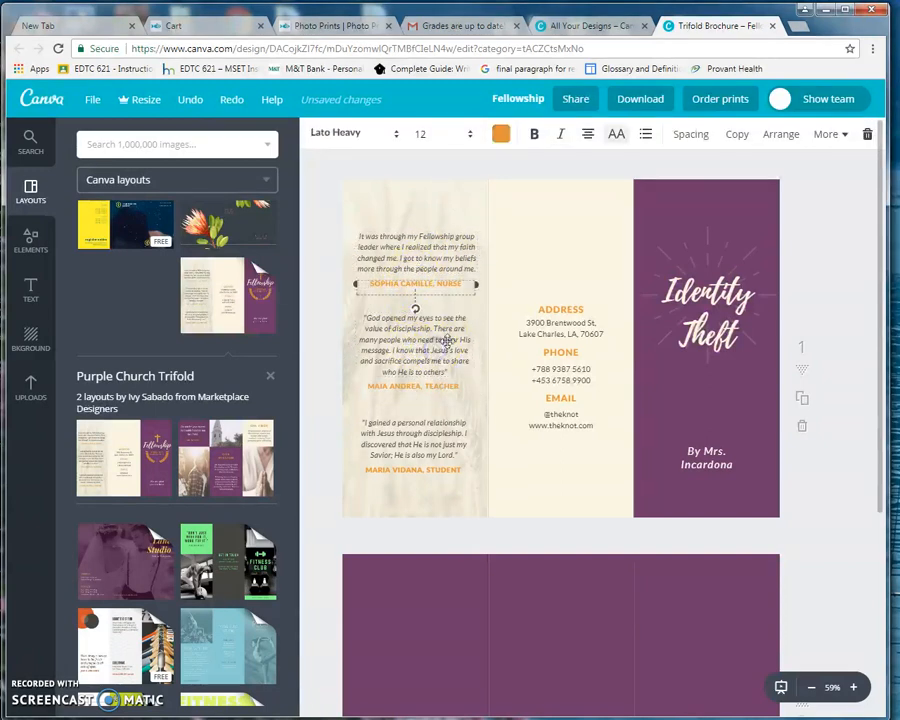
left_click(435, 347)
left_click(421, 260)
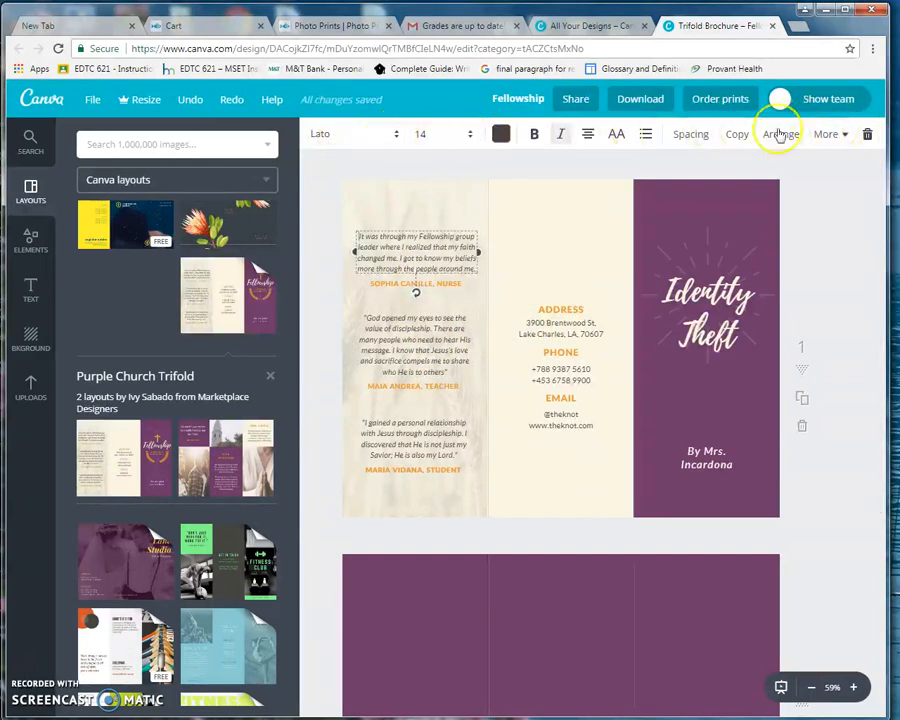
left_click(396, 137)
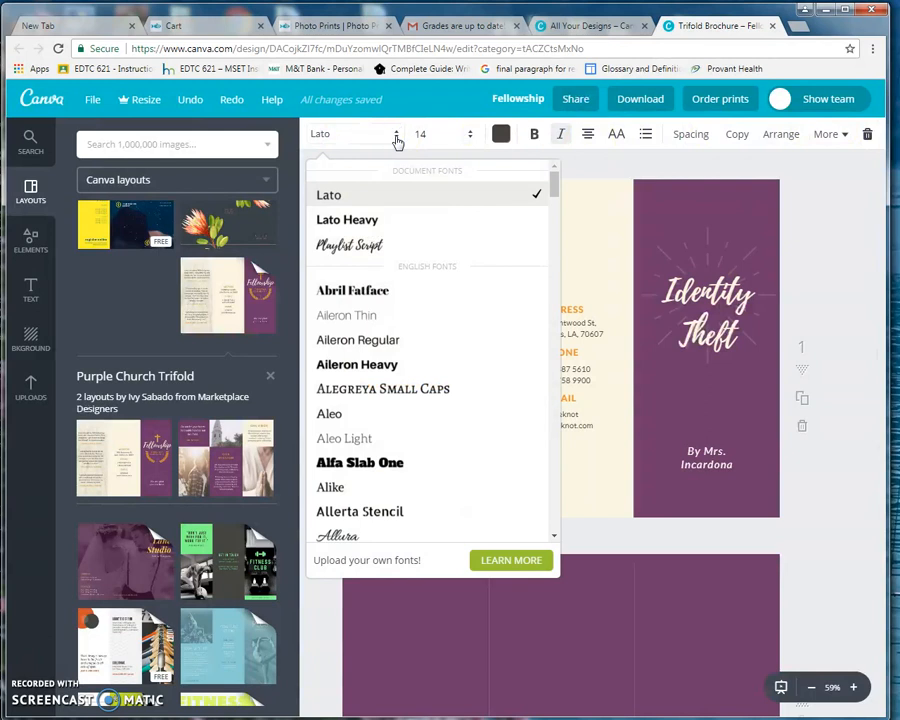
left_click(358, 244)
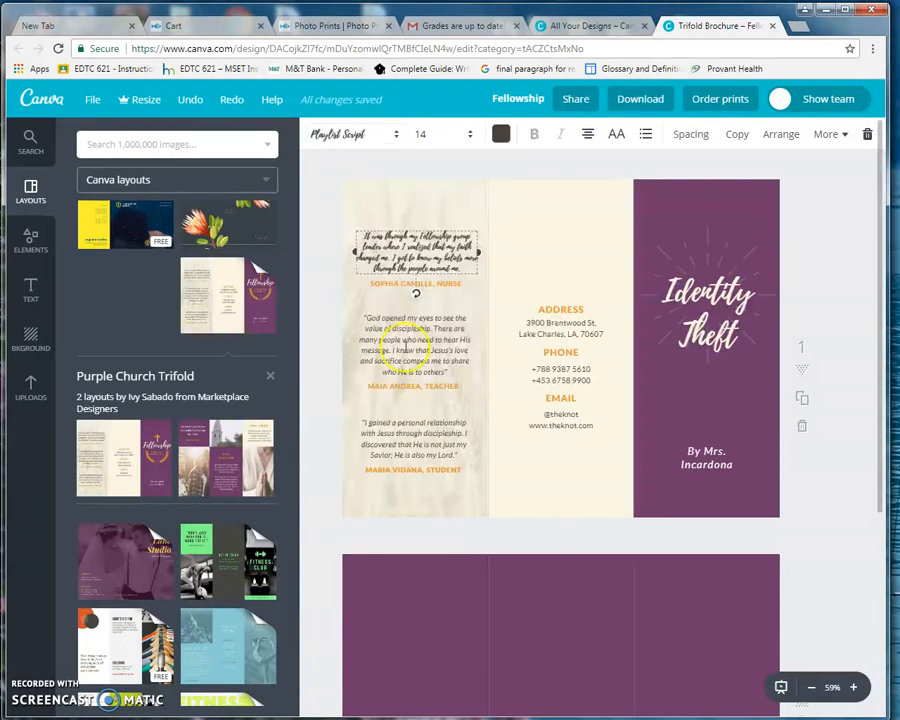
Apply the Playlist Script font to the second and third testimonial quotes.
left_click(413, 367)
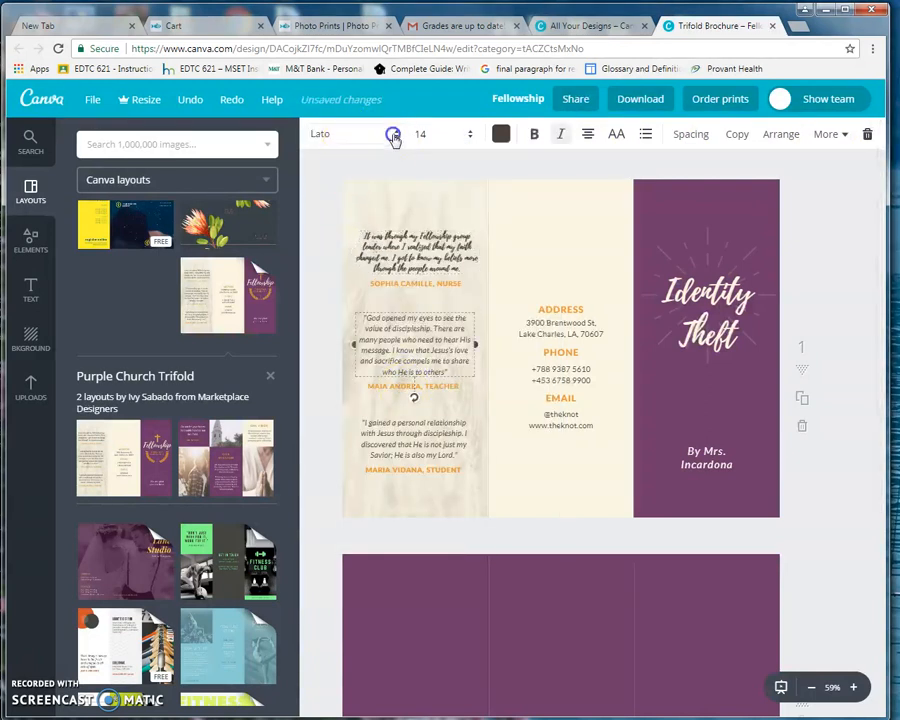
left_click(394, 136)
left_click(367, 243)
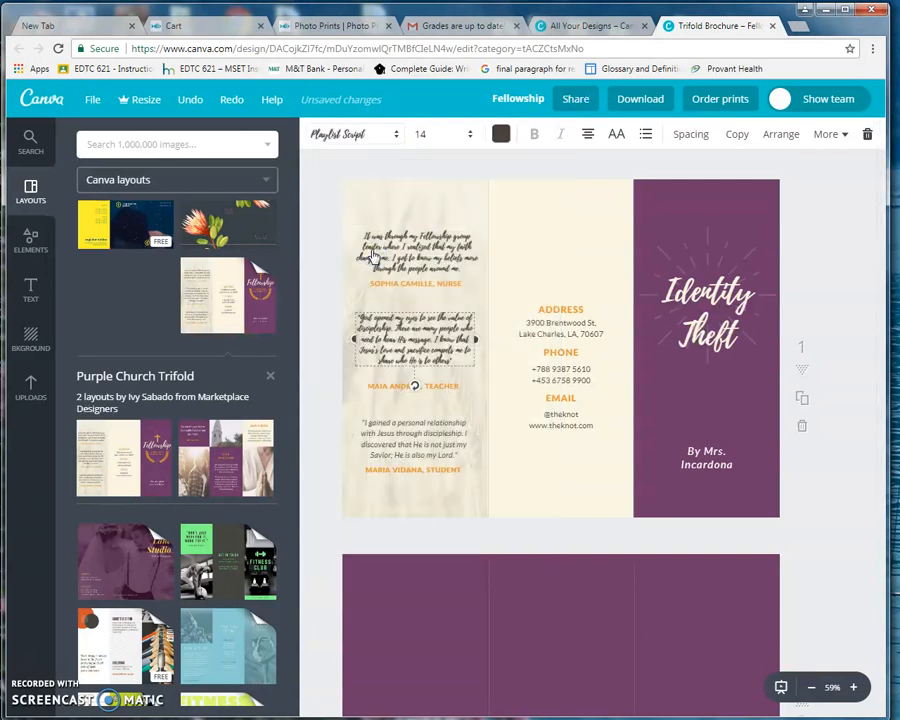
left_click(413, 440)
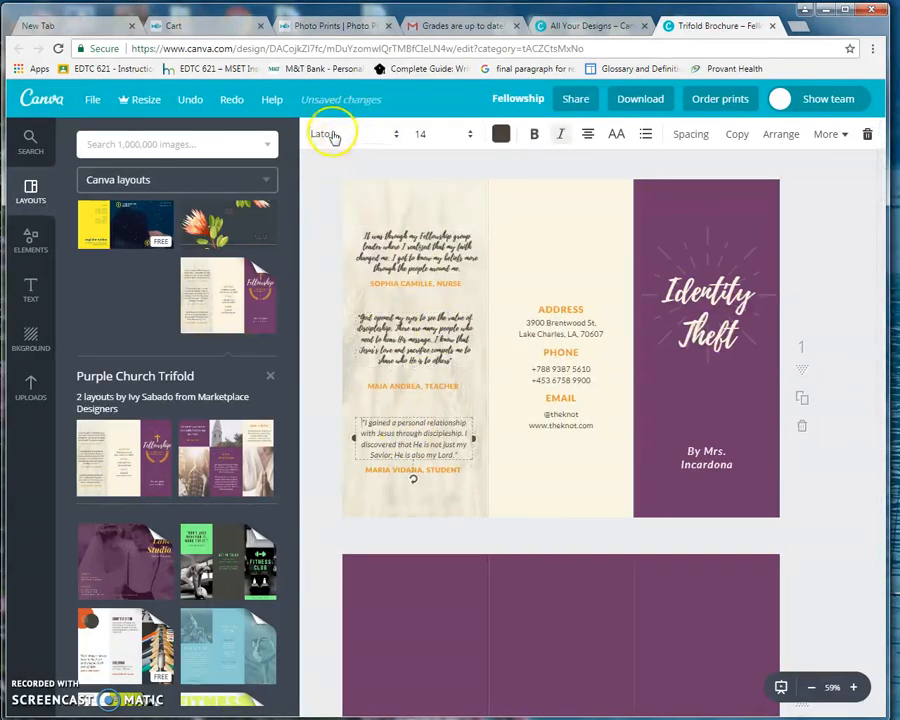
left_click(396, 134)
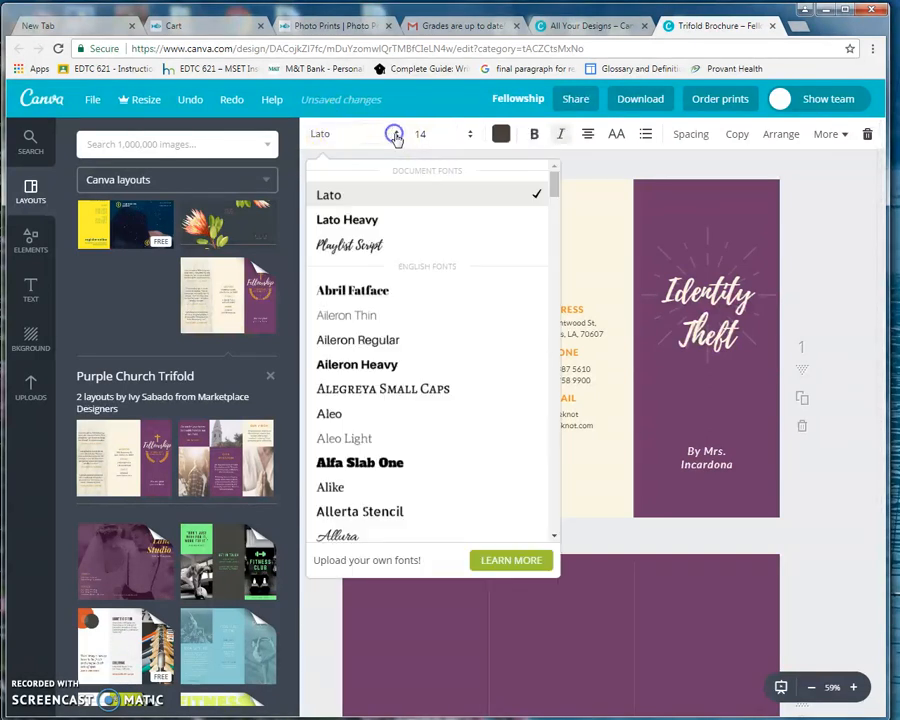
left_click(335, 246)
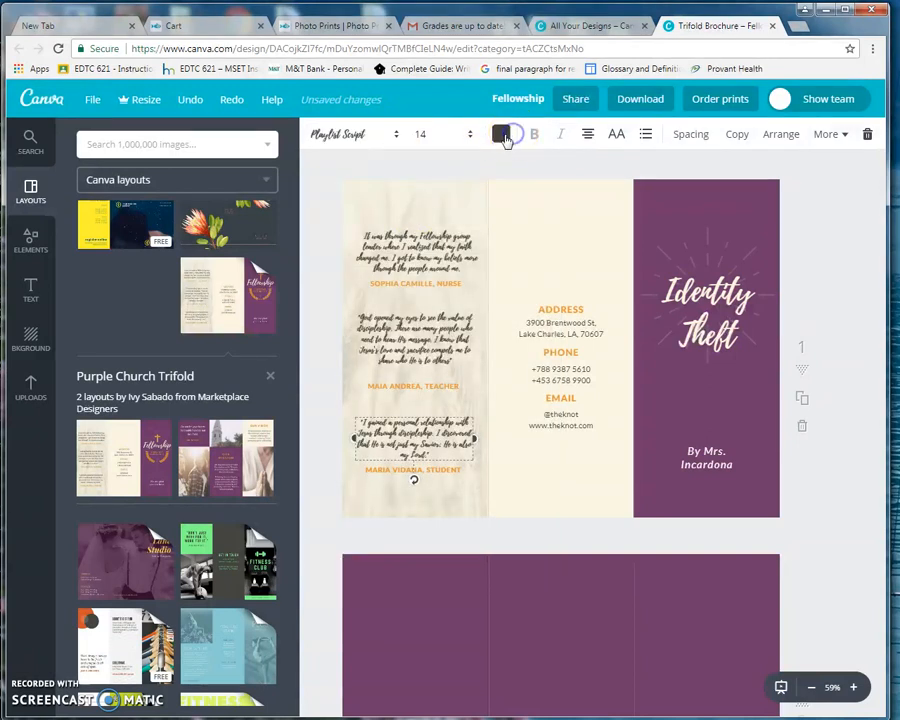
Color the third testimonial quote coral red and format the second quote as a bulleted list.
left_click(504, 136)
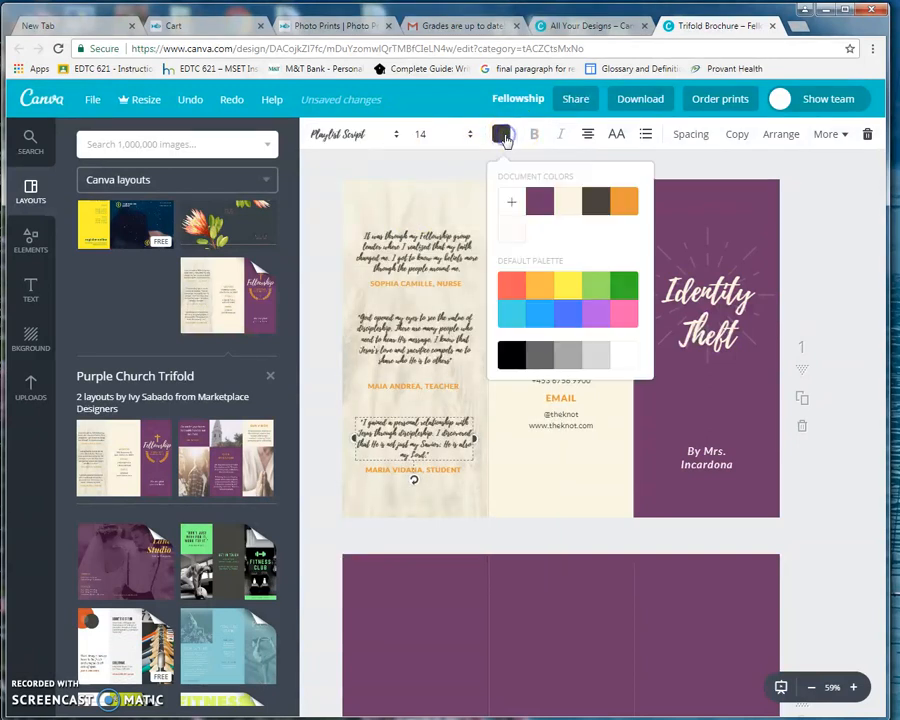
left_click(507, 285)
left_click(418, 345)
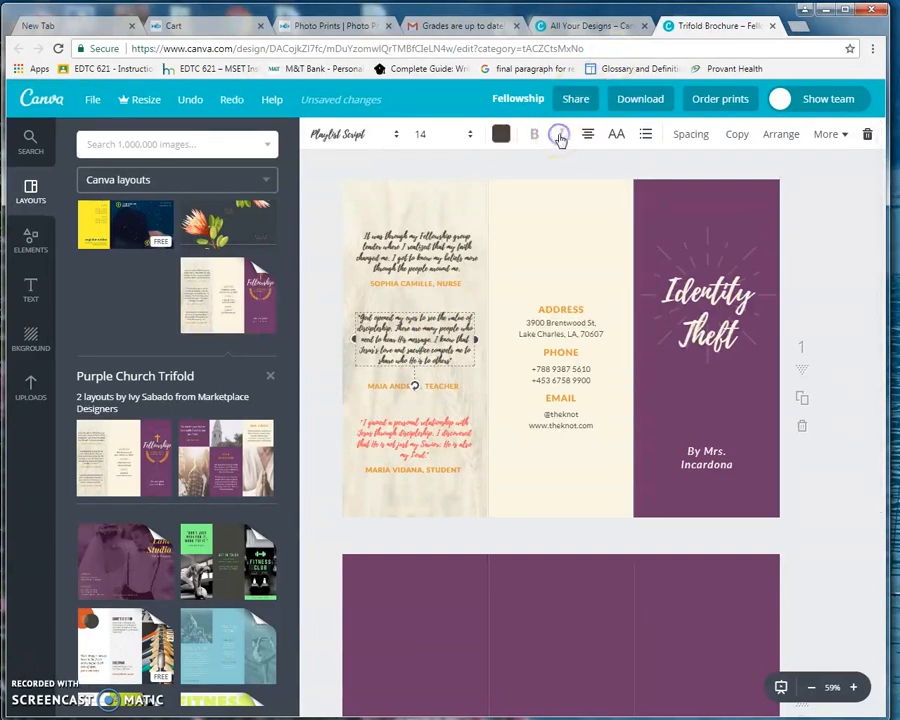
left_click(645, 138)
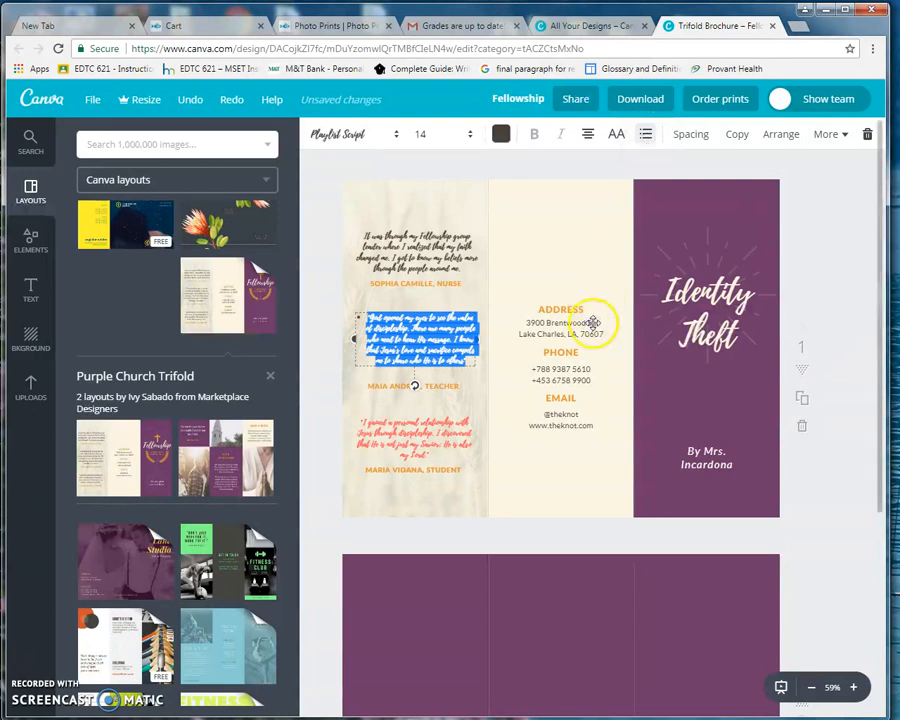
Replace the purple background of the first page's front cover with the free light blue chevron pattern.
scroll(590, 318, "down", 2)
scroll(590, 320, "up", 2)
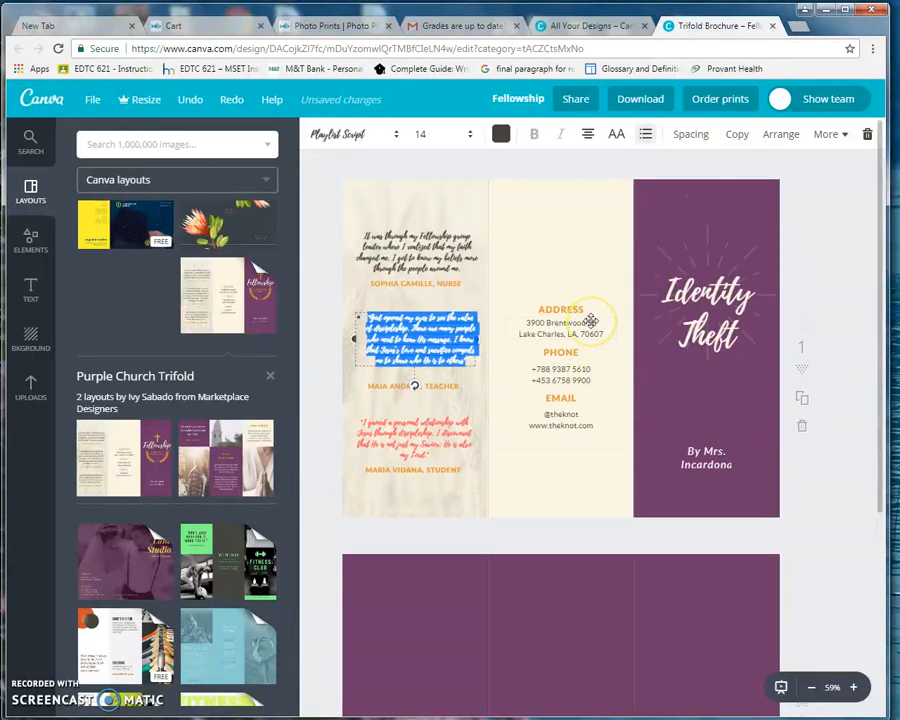
scroll(590, 320, "down", 3)
scroll(590, 322, "up", 3)
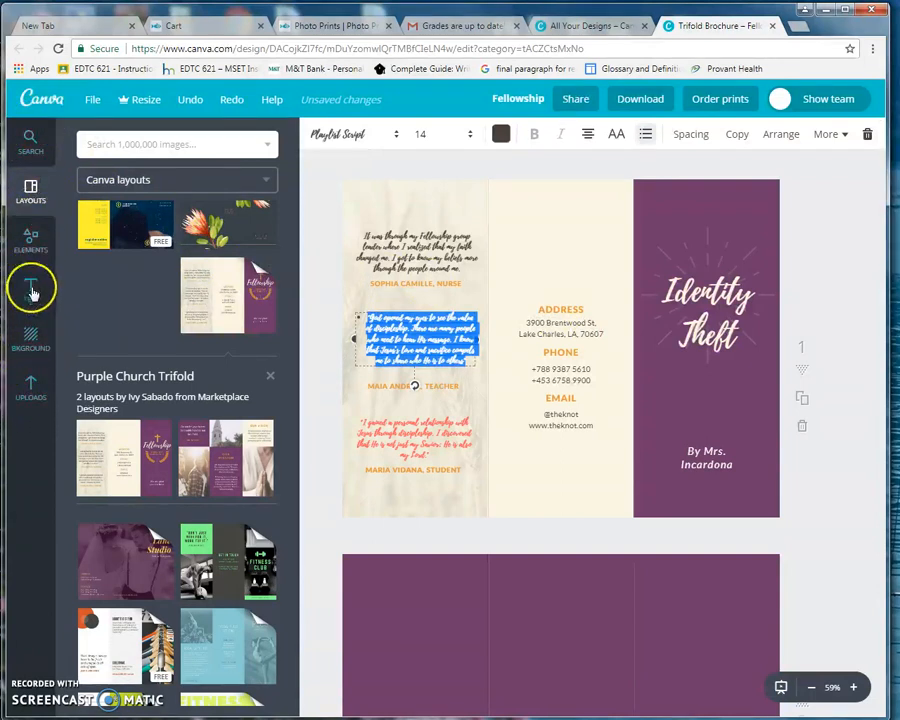
left_click(32, 343)
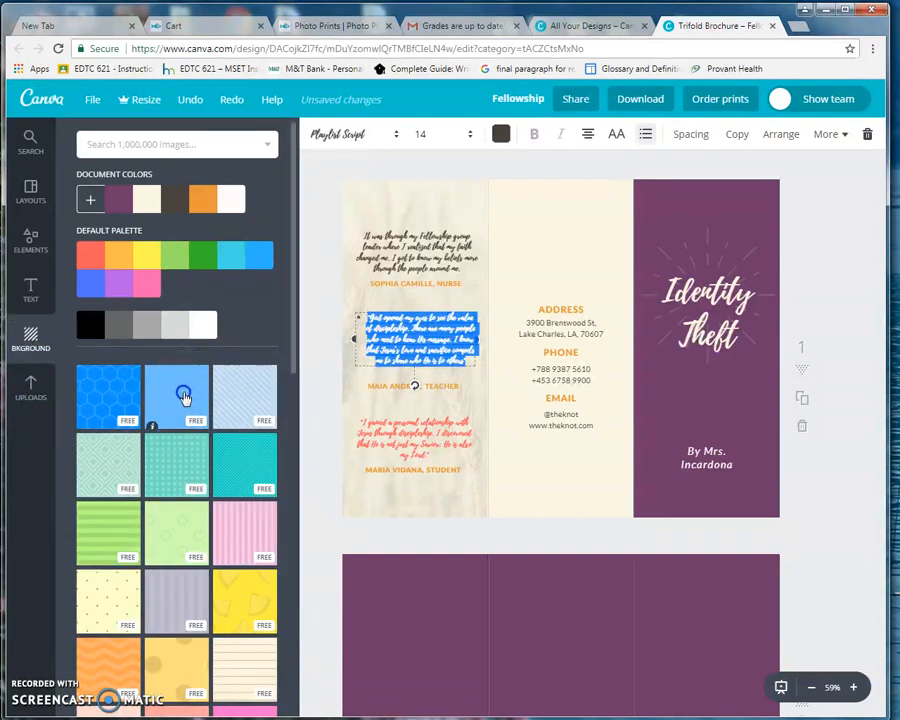
left_click(183, 400)
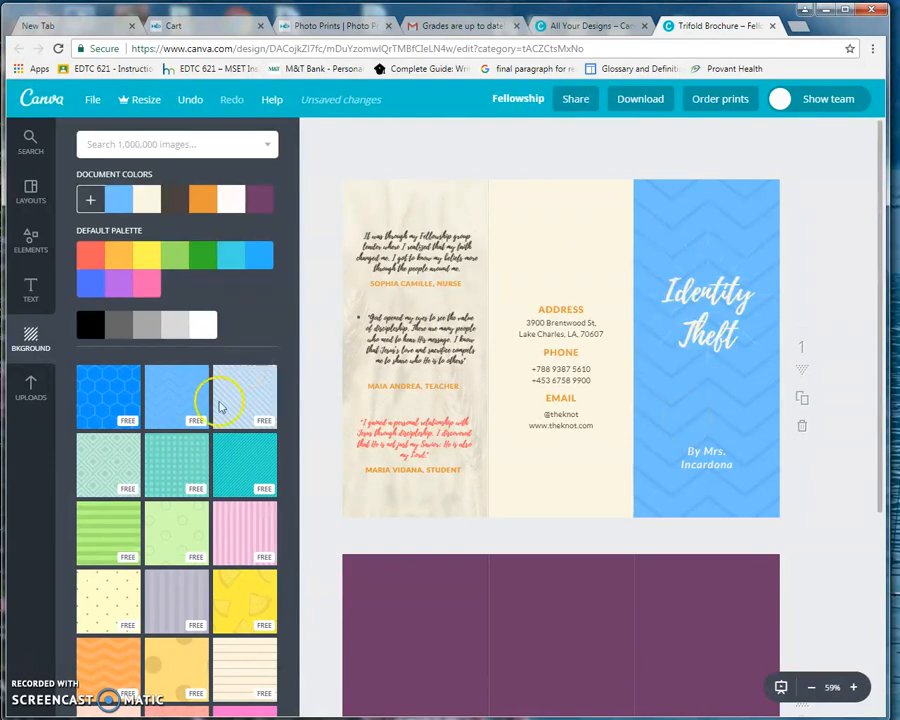
Add a subheading text box to the blank purple second page.
left_click(30, 287)
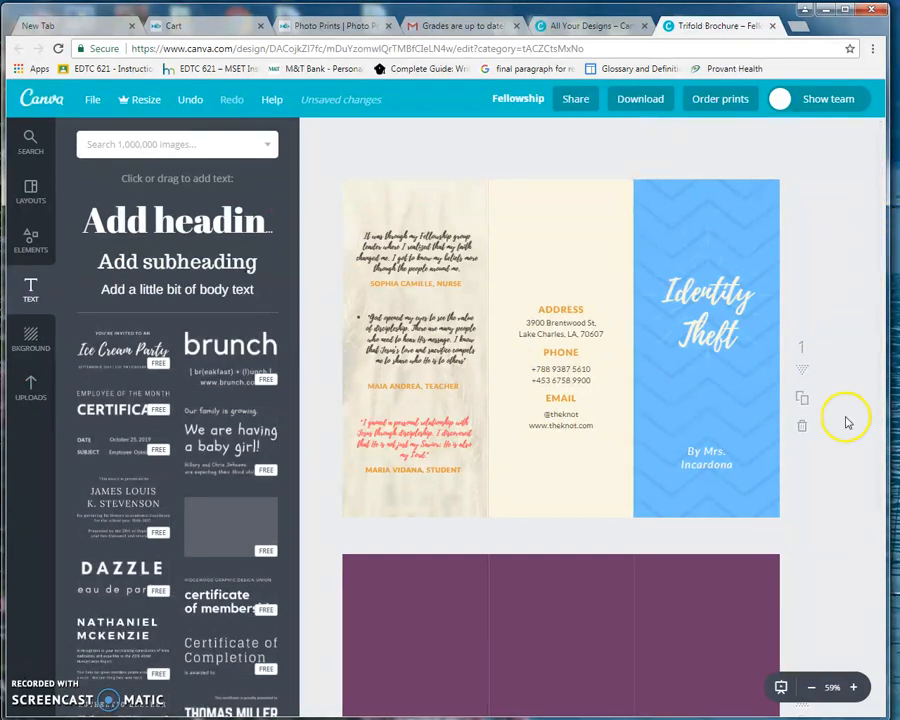
scroll(846, 423, "down", 3)
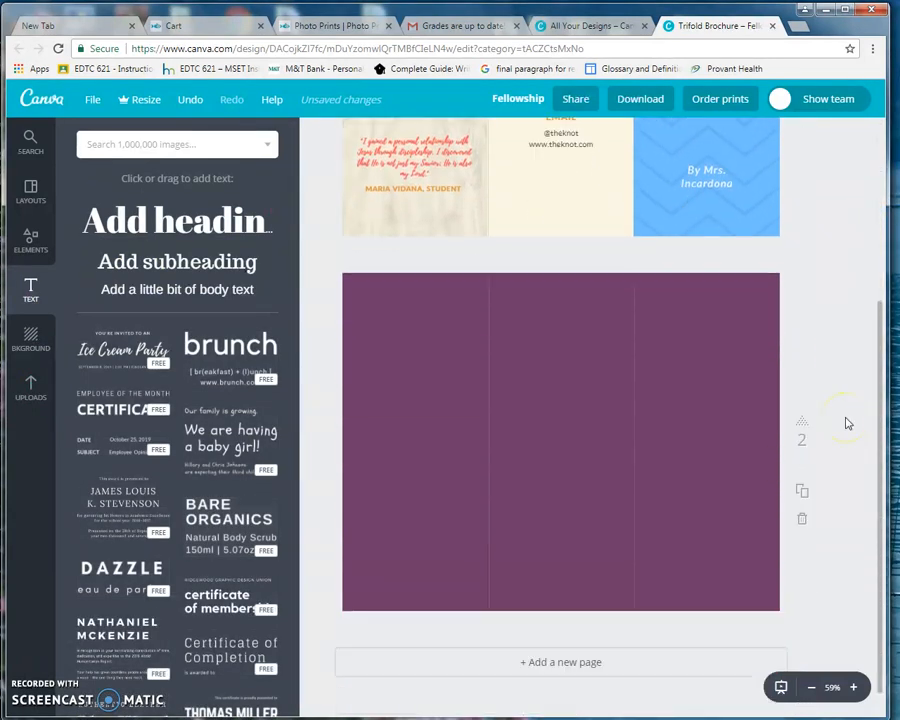
scroll(842, 420, "up", 1)
scroll(842, 420, "down", 1)
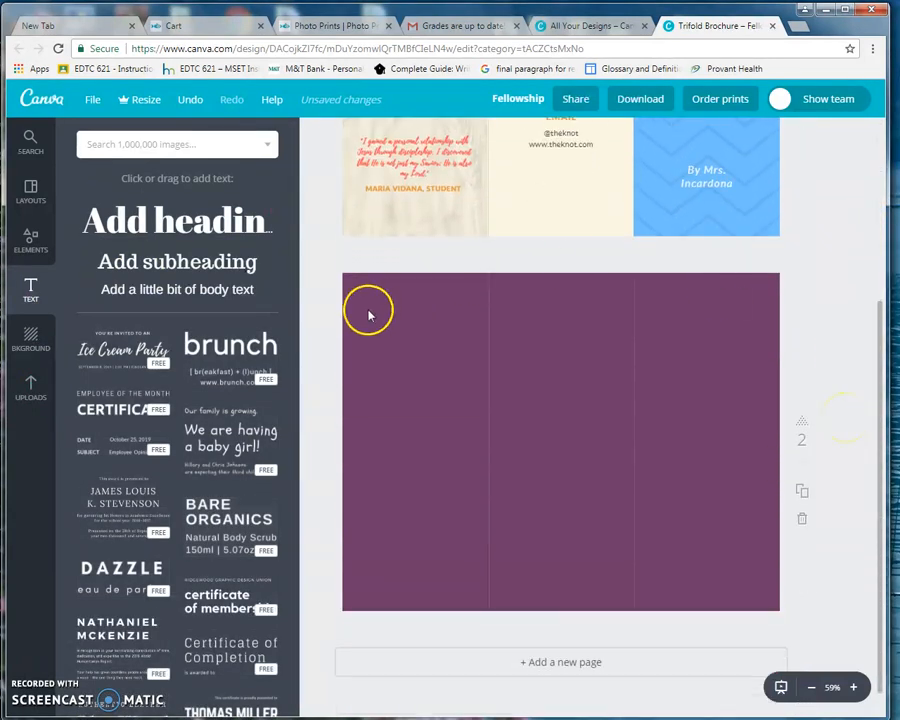
left_click(205, 262)
left_click(538, 452)
Move the subheading from the middle of the second page to the top of its right-hand panel.
left_click_drag(538, 452, 536, 307)
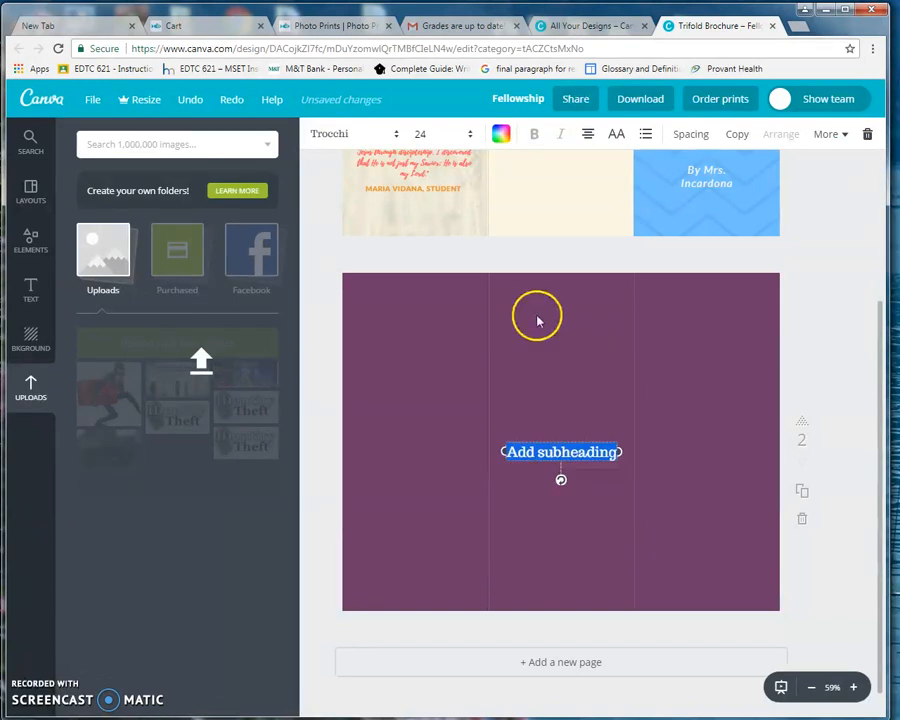
left_click(549, 381)
left_click_drag(555, 452, 560, 351)
left_click(559, 448)
left_click(28, 677)
left_click(569, 419)
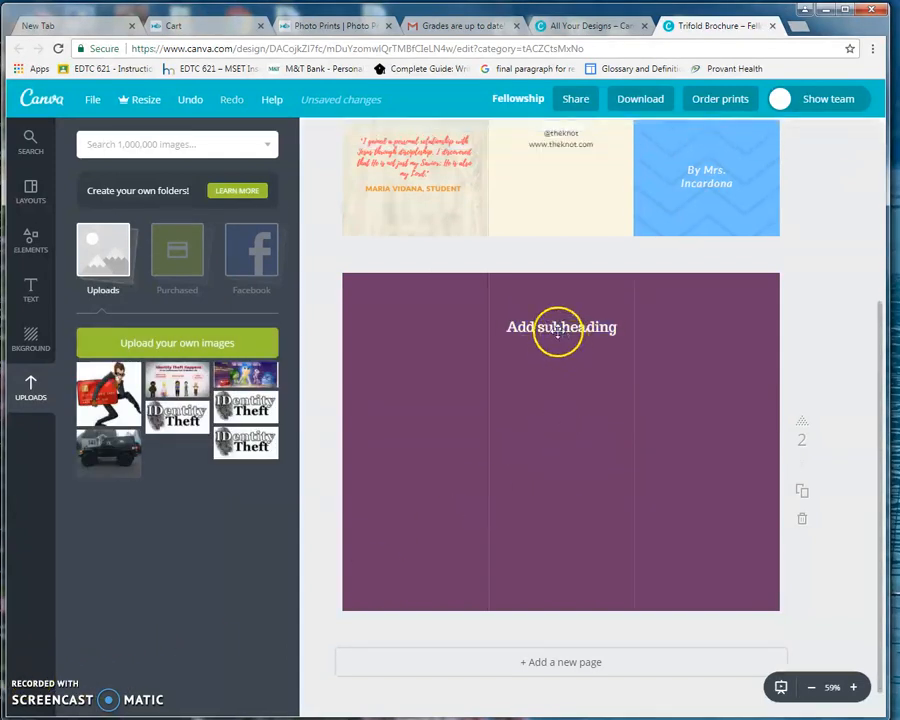
left_click(556, 330)
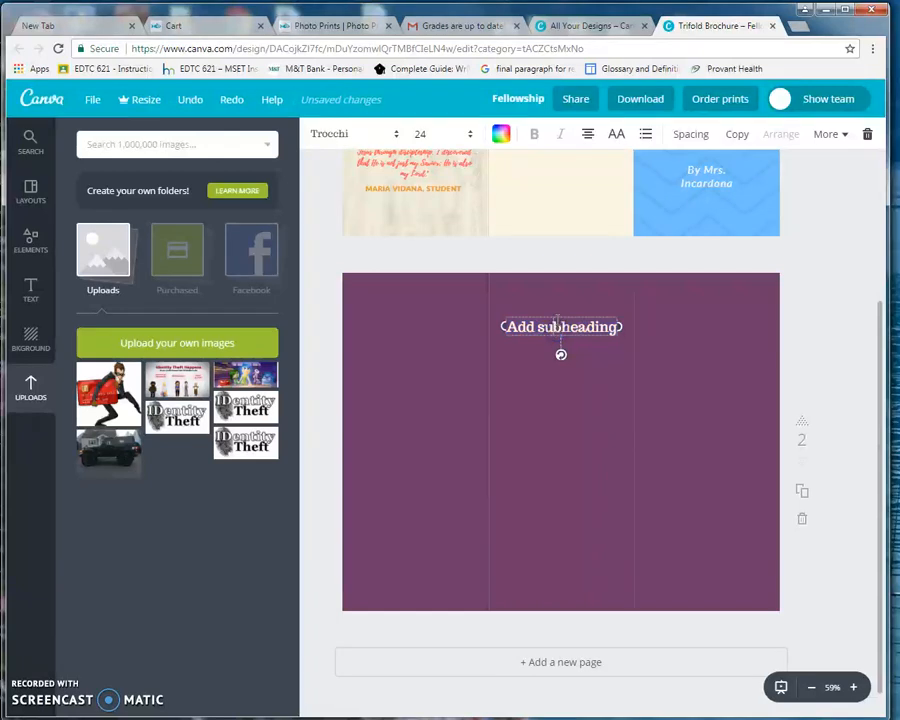
left_click_drag(552, 316, 705, 299)
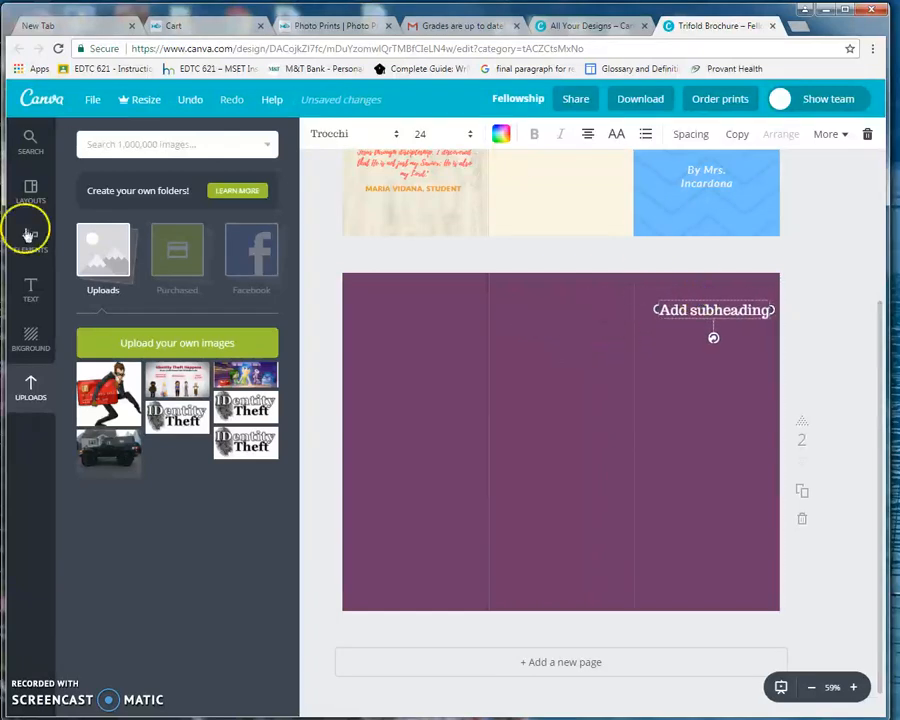
Add a body text box and place it directly beneath the subheading on the second page.
left_click(30, 298)
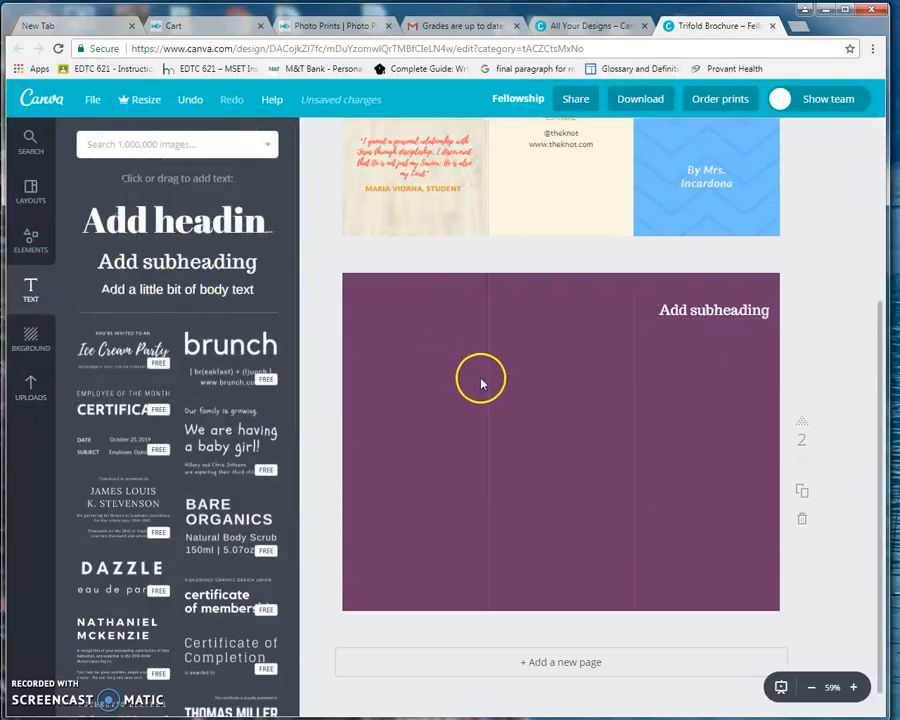
left_click_drag(552, 440, 706, 325)
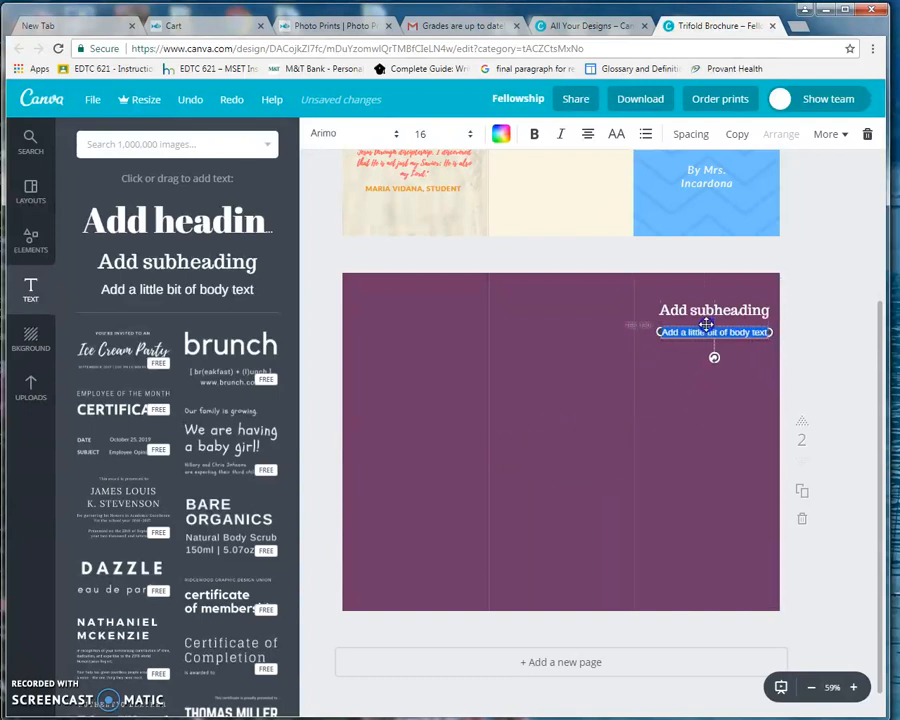
left_click(717, 339)
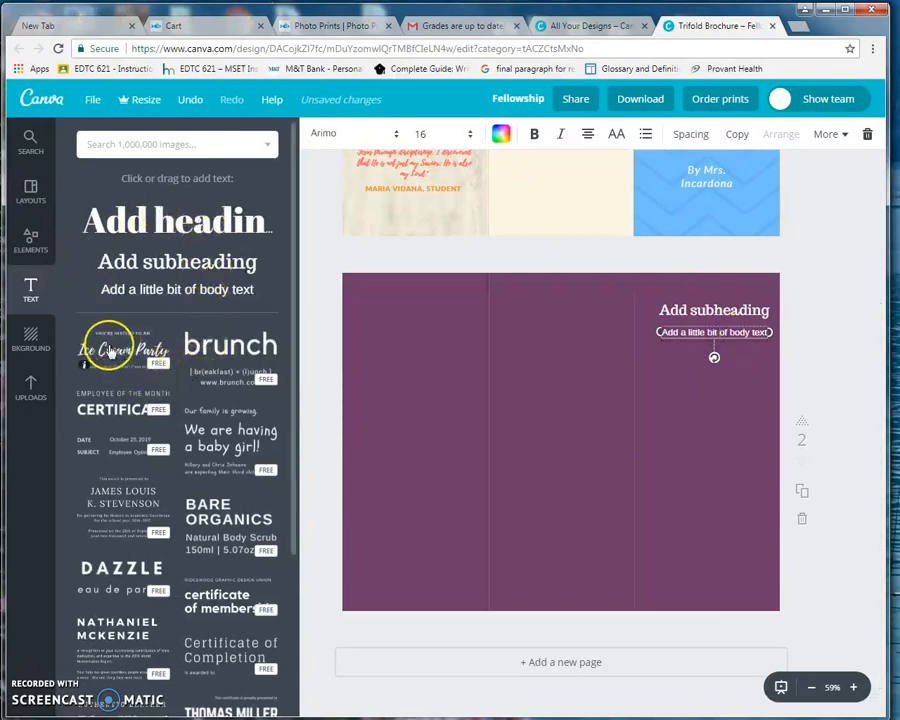
Insert the uploaded picture of the masked thief carrying a credit card and place it on the front cover between title and author line.
left_click(31, 192)
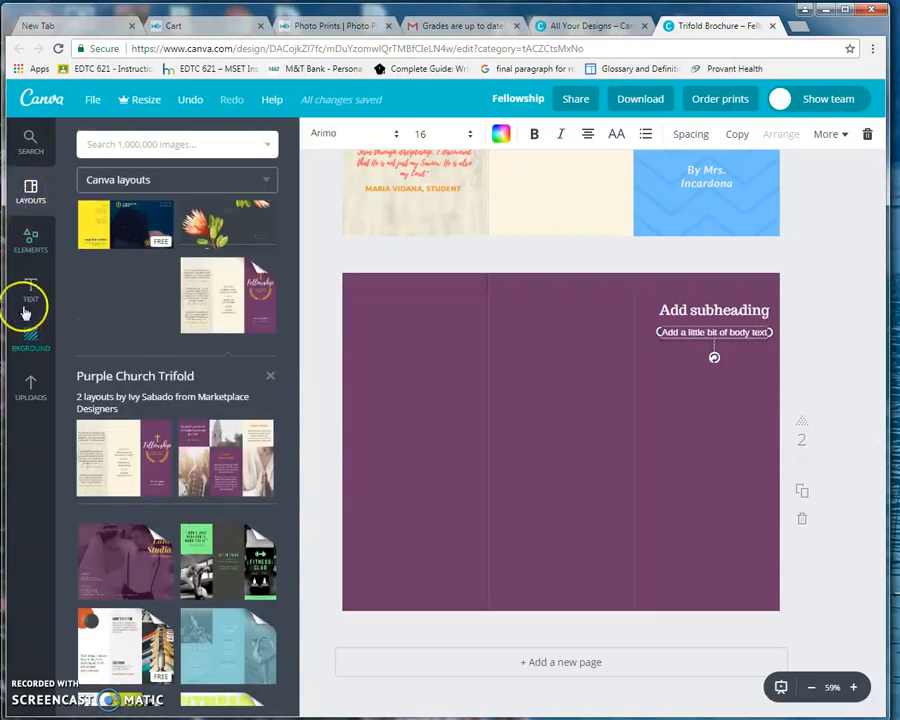
left_click(30, 388)
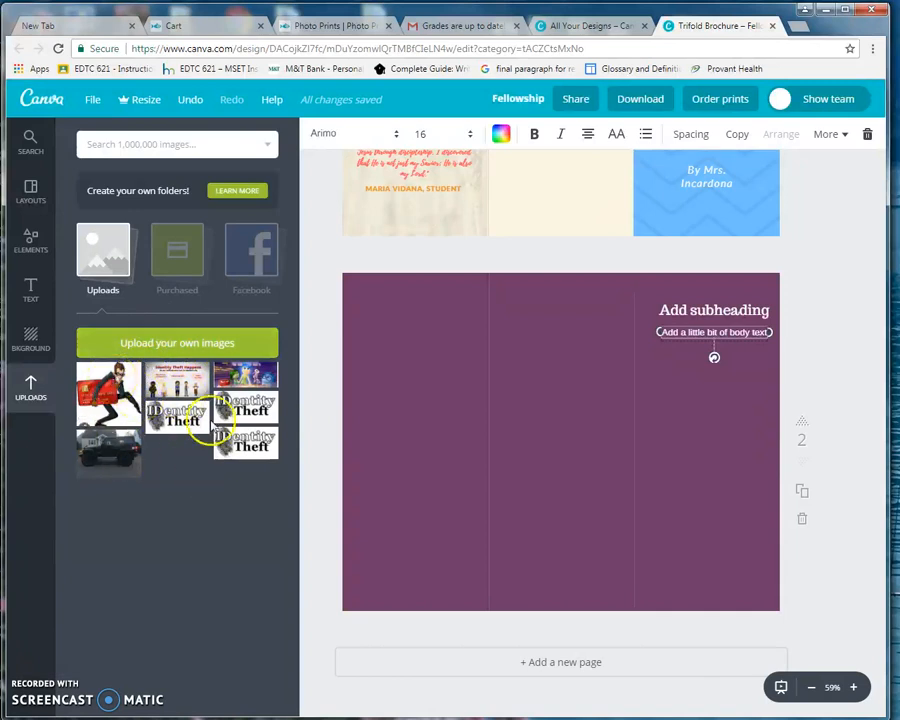
left_click(108, 395)
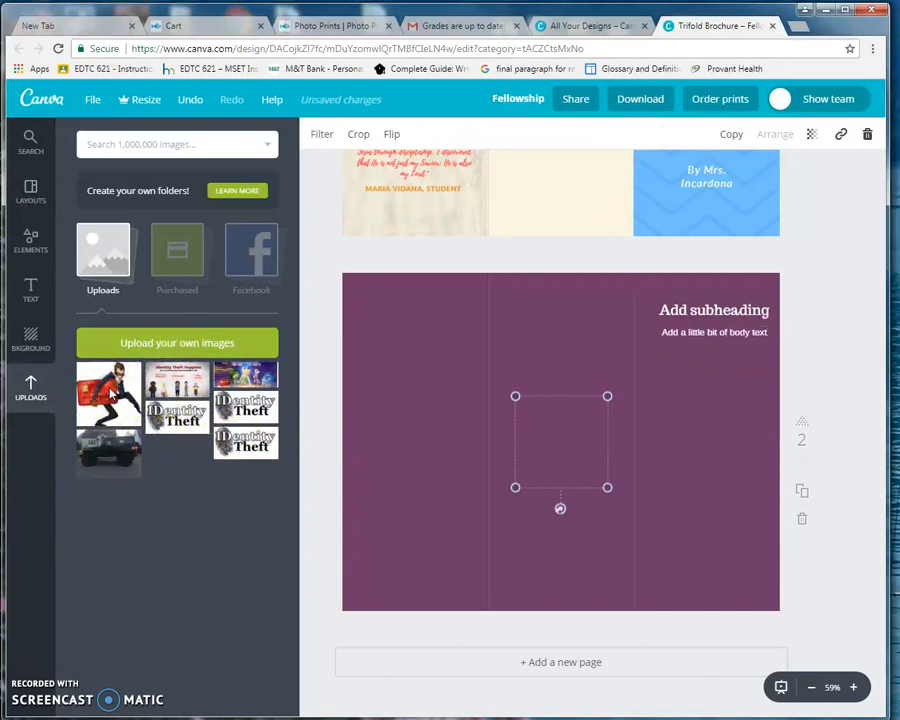
left_click_drag(557, 455, 718, 399)
scroll(718, 399, "up", 2)
left_click_drag(715, 530, 697, 268)
left_click(850, 250)
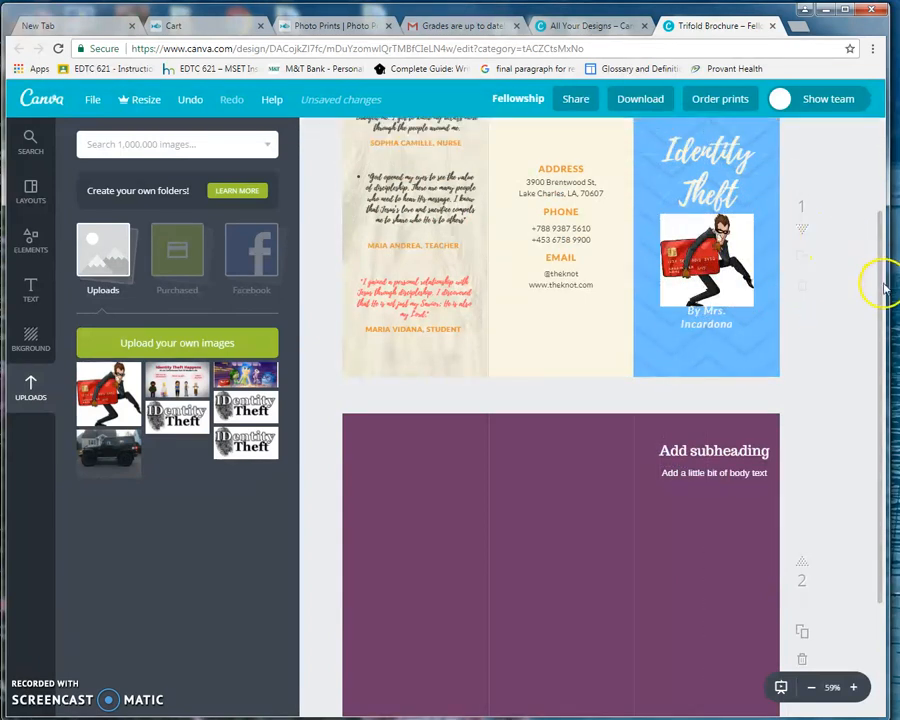
left_click_drag(880, 260, 872, 197)
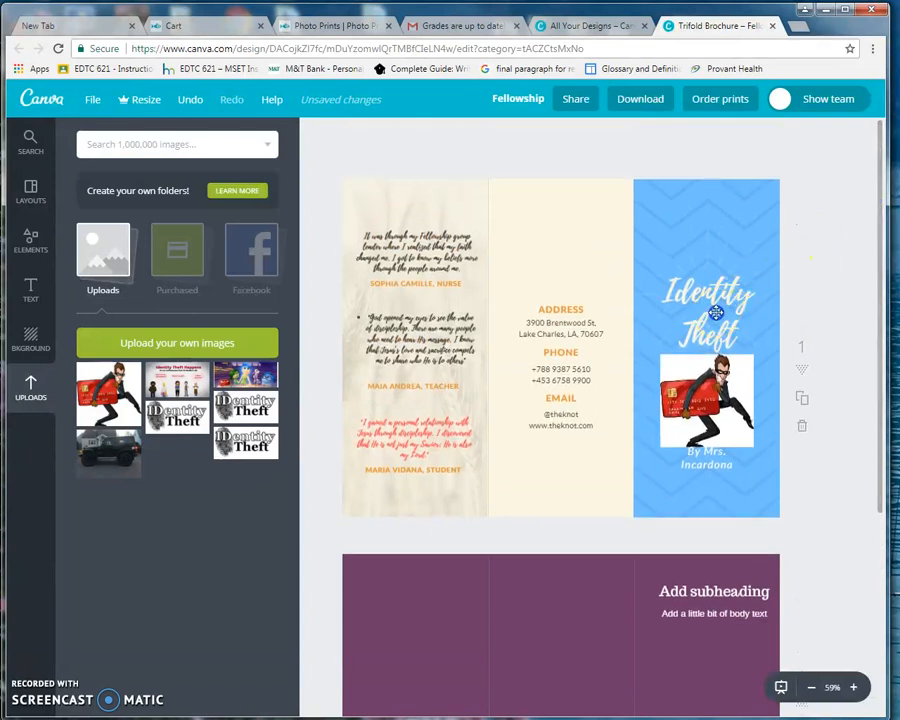
Move the "Identity Theft" title up near the cover's top edge and reposition the thief picture midway between title and author line.
left_click(697, 276)
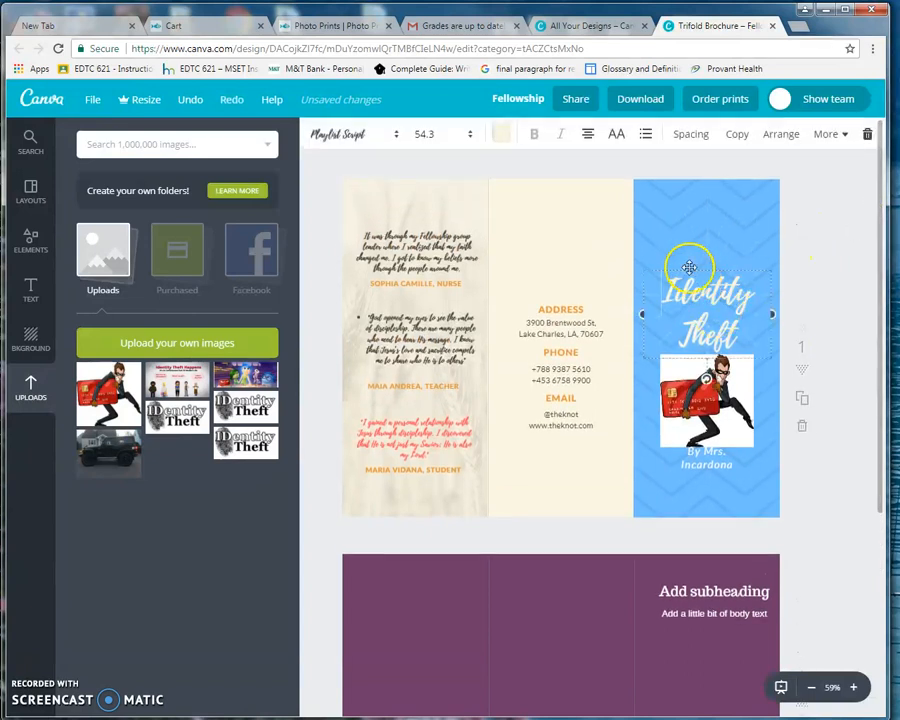
left_click_drag(688, 256, 686, 196)
left_click_drag(697, 360, 697, 308)
left_click(706, 461)
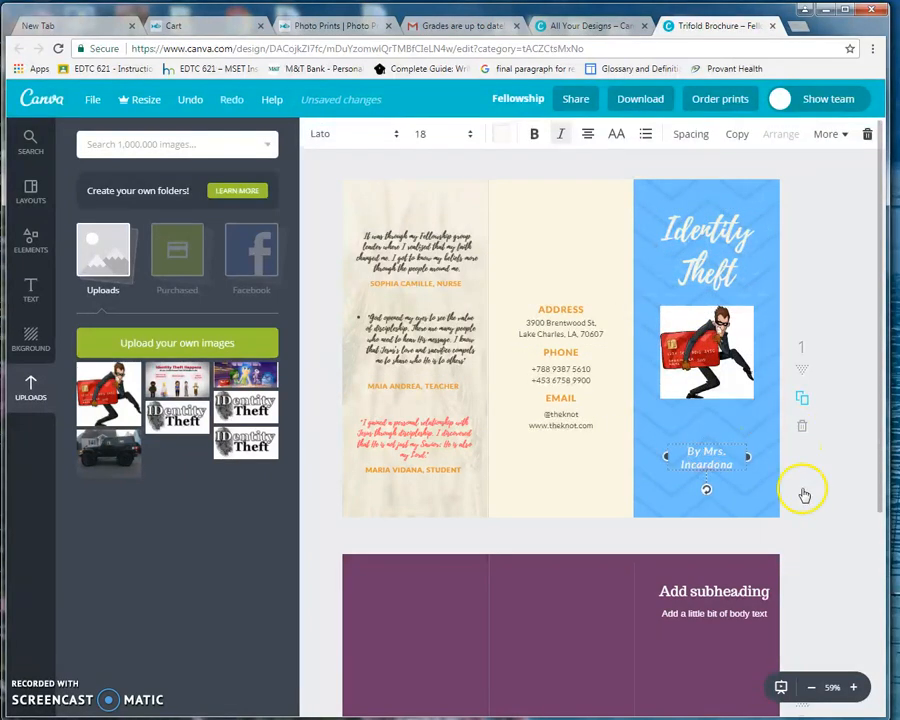
mouse_move(693, 388)
left_mouse_down()
mouse_move(697, 395)
mouse_move(699, 375)
left_mouse_up()
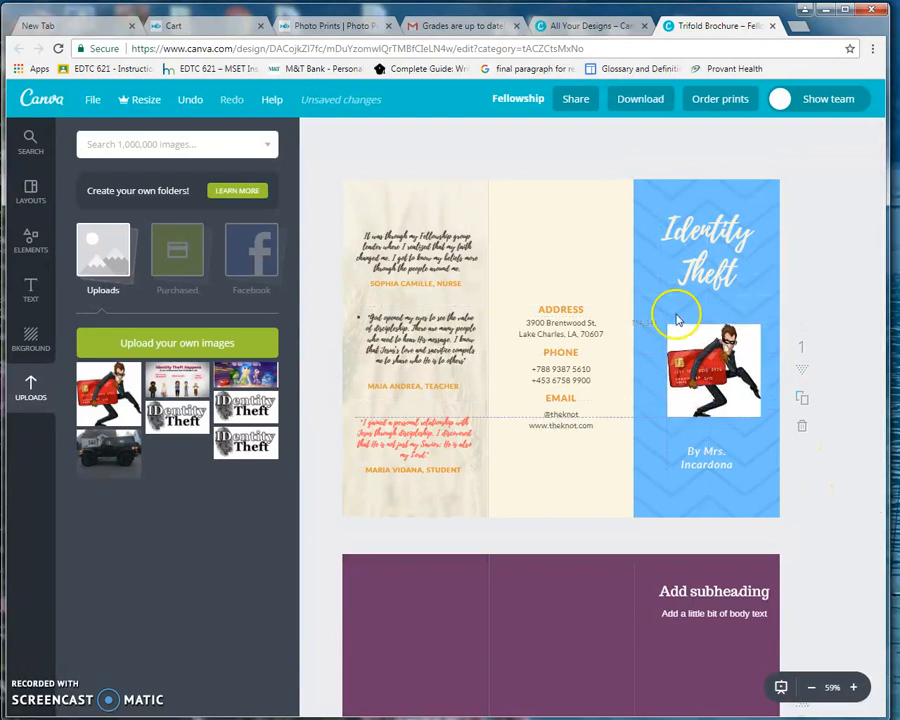
left_click(586, 634)
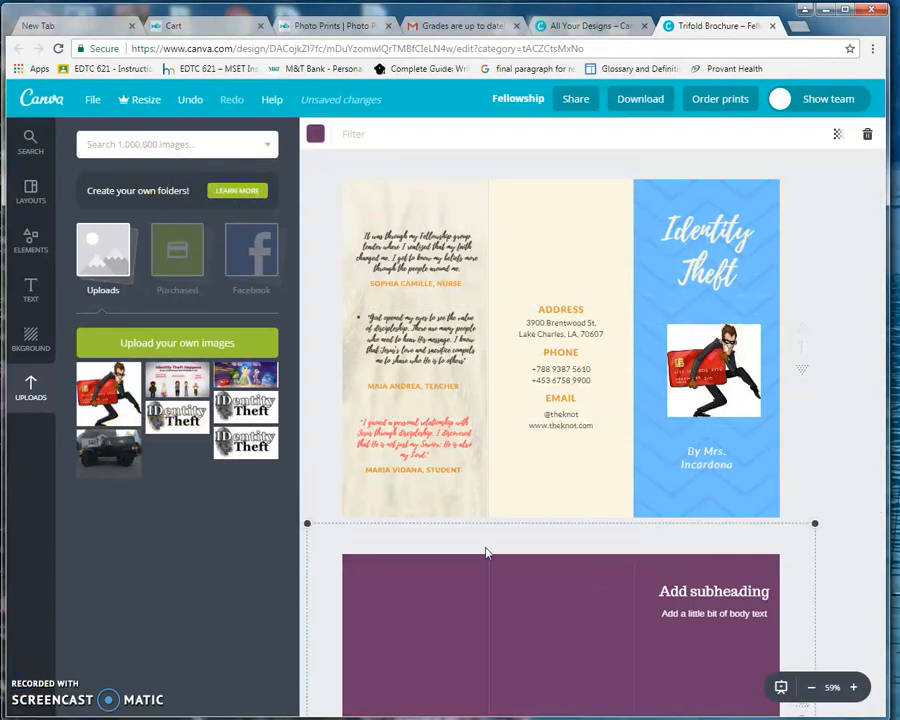
Insert the uploaded fingerprint "IDentity Theft" logo on the second page and shrink it near the bottom of the middle panel.
left_click(580, 104)
scroll(544, 413, "down", 1)
scroll(544, 413, "down", 3)
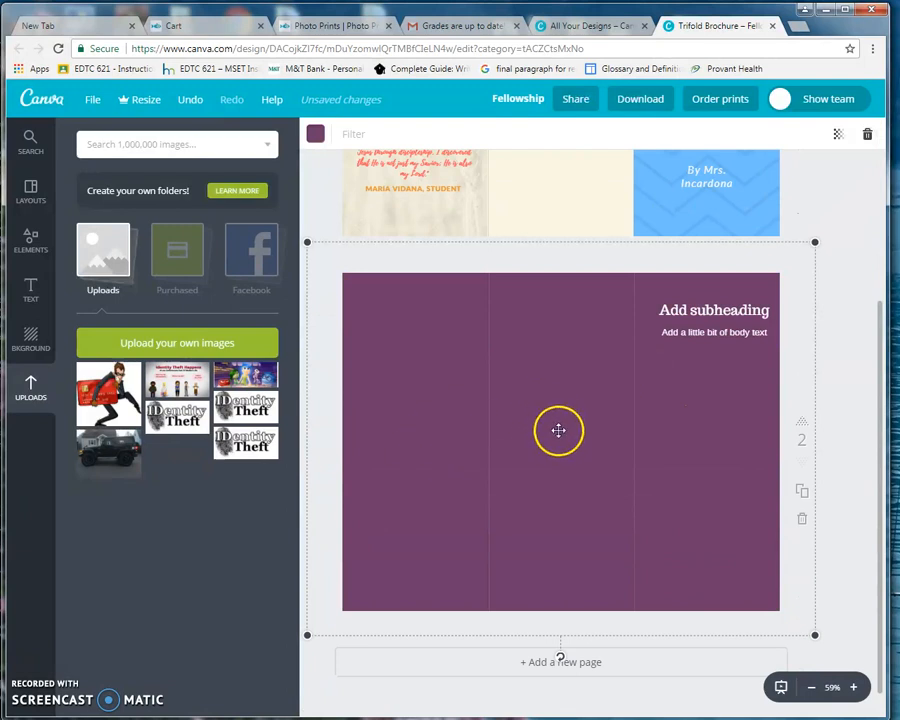
left_click(177, 413)
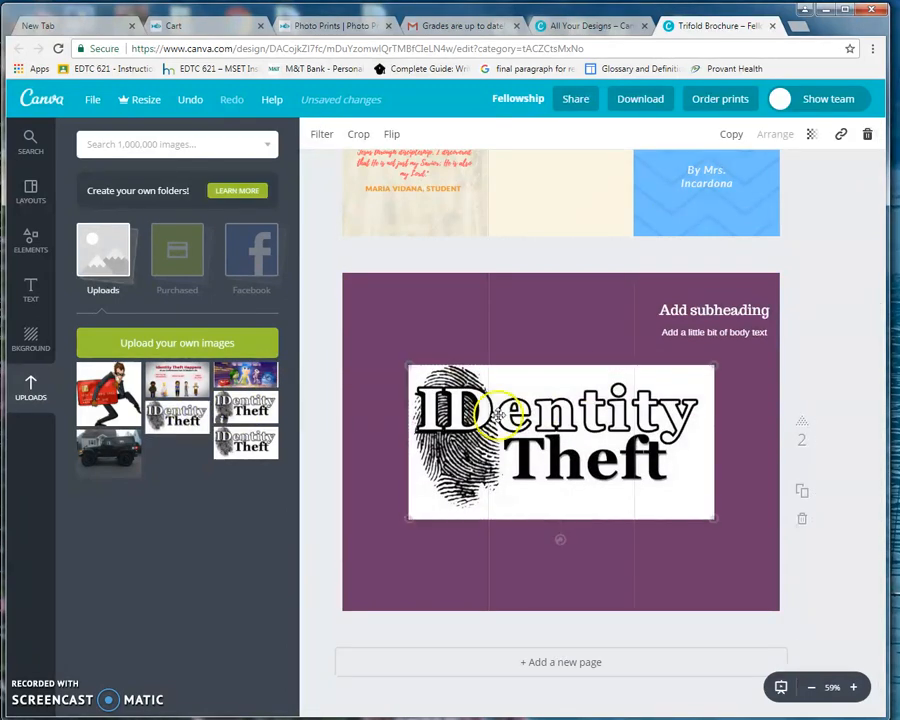
left_click_drag(710, 368, 553, 560)
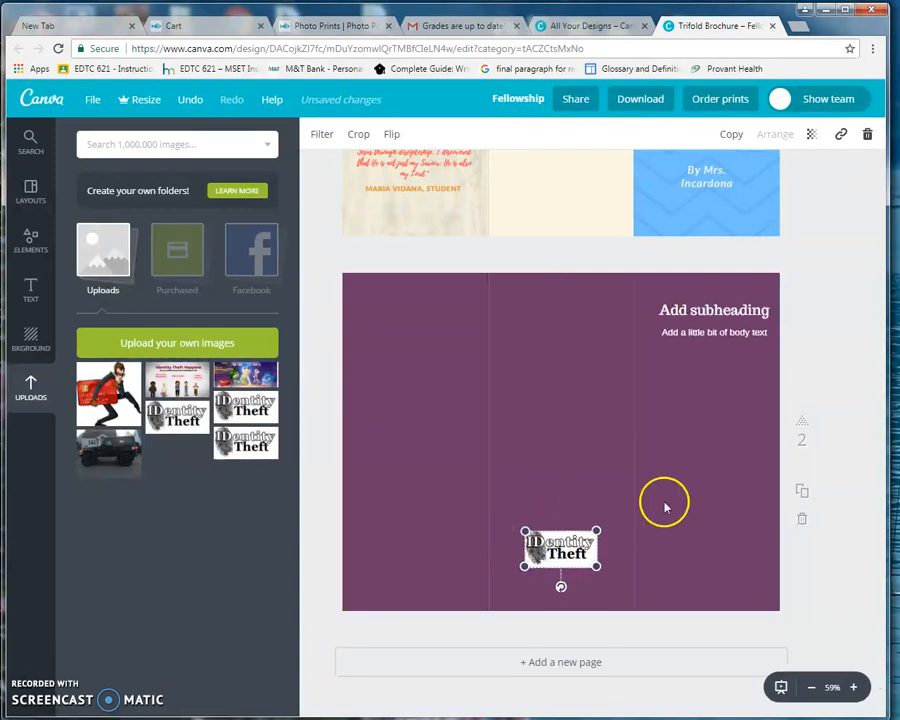
left_click(714, 490)
Request a PDF - Print download of all pages and review the licence options for the premium Wheat Ears image.
scroll(714, 493, "up", 3)
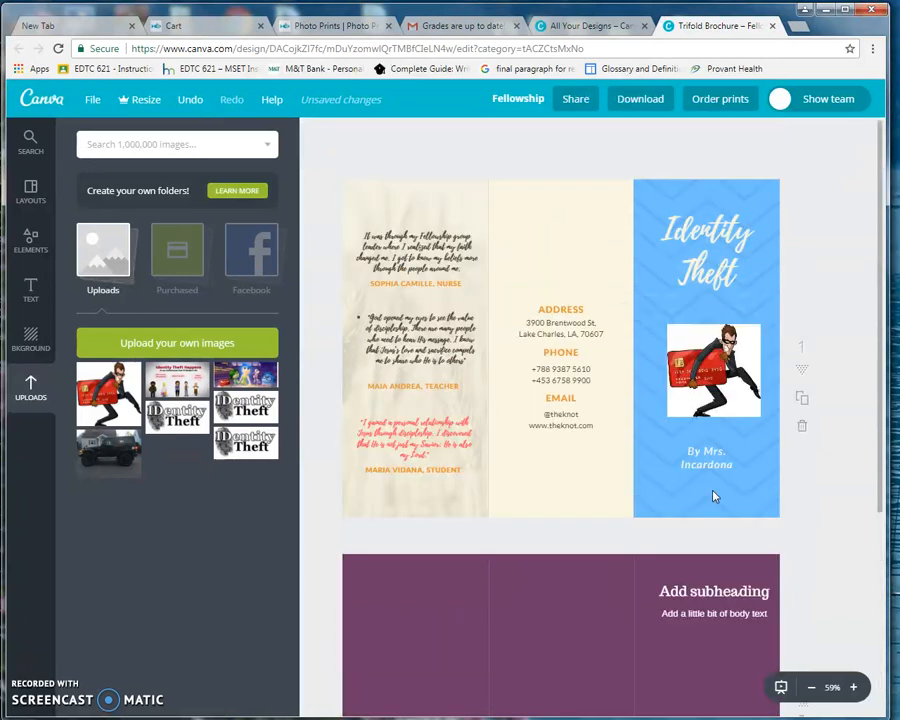
left_click(638, 99)
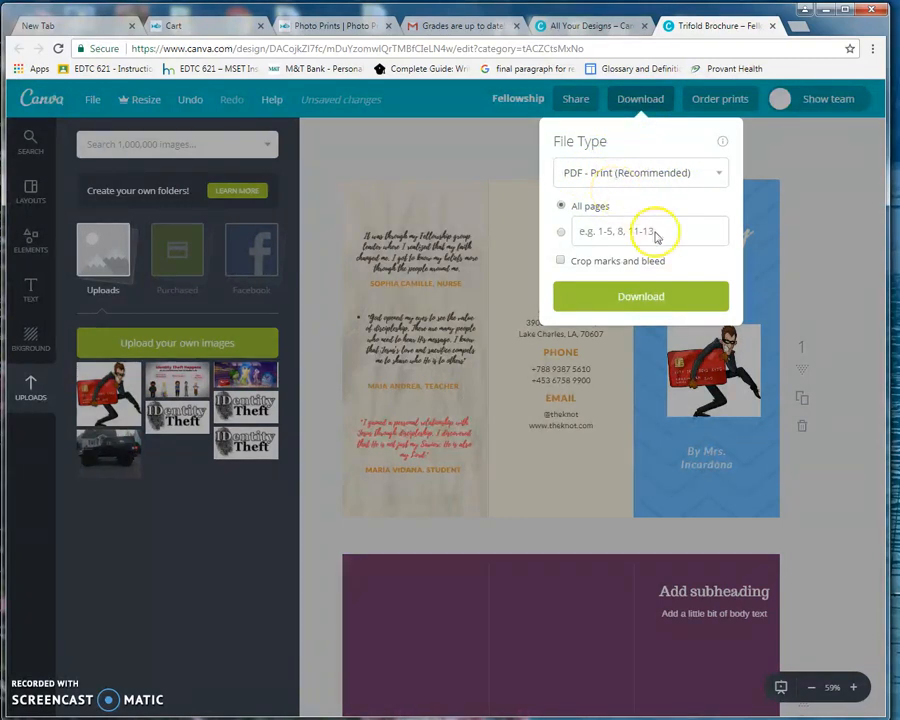
left_click(652, 297)
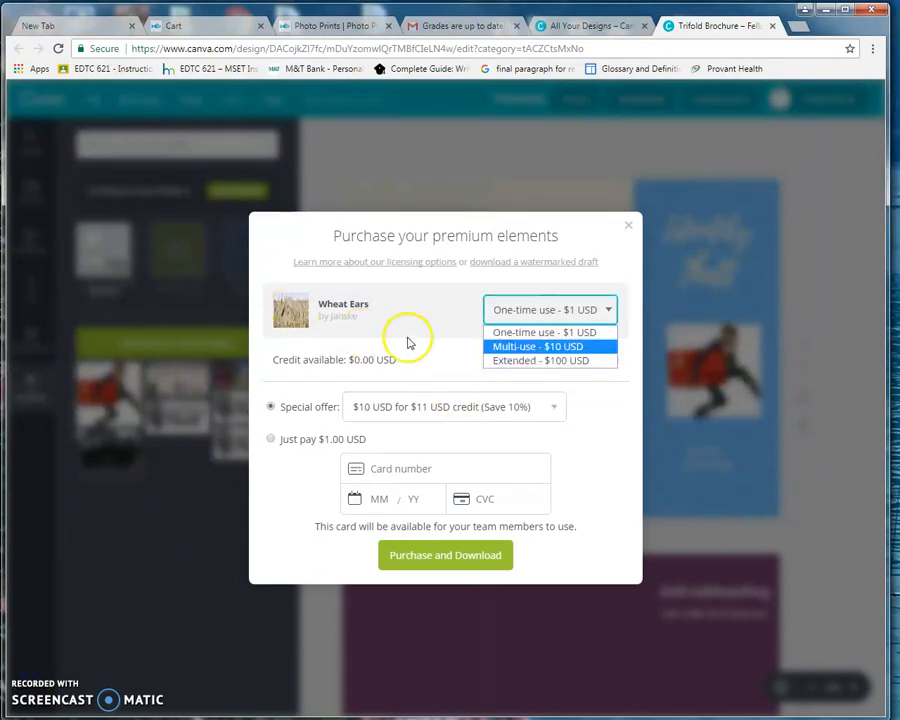
left_click(387, 314)
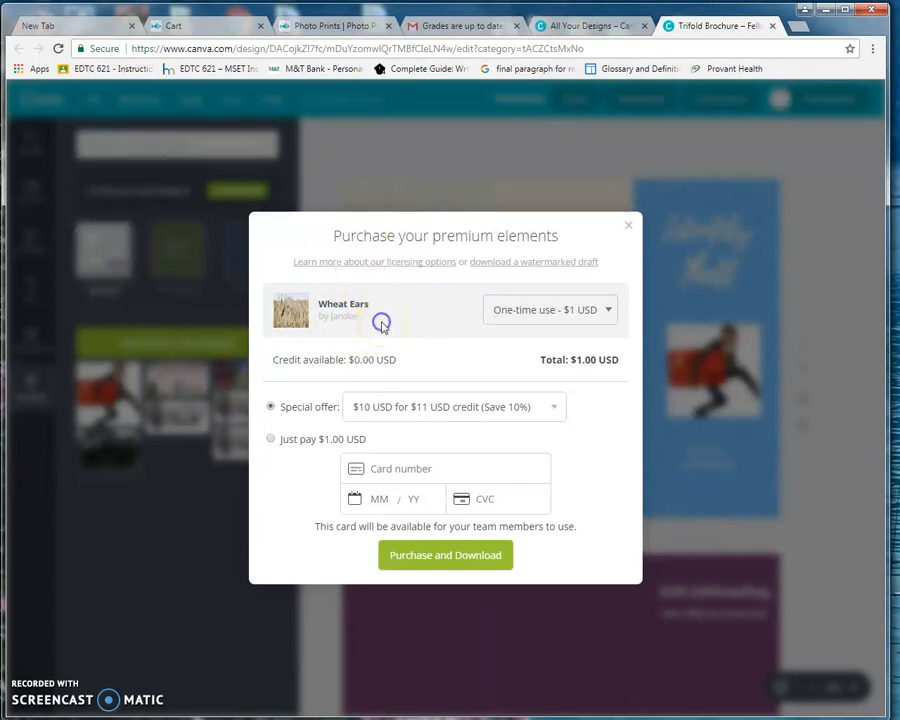
left_click(609, 311)
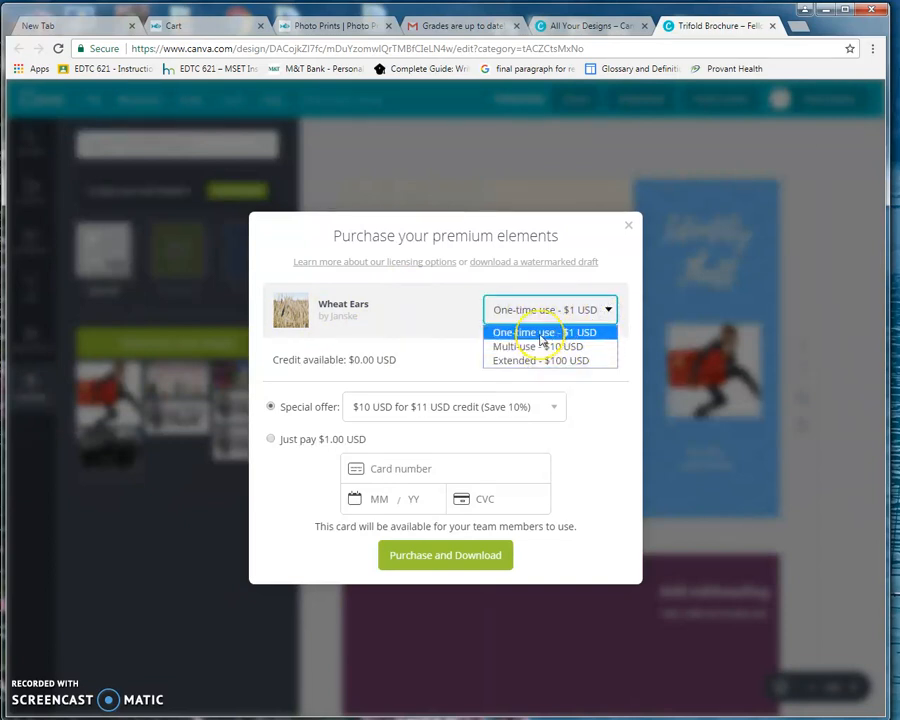
Download all pages of the brochure in PDF - Print format as a watermarked draft instead of purchasing the premium image.
left_click(530, 264)
left_click(530, 264)
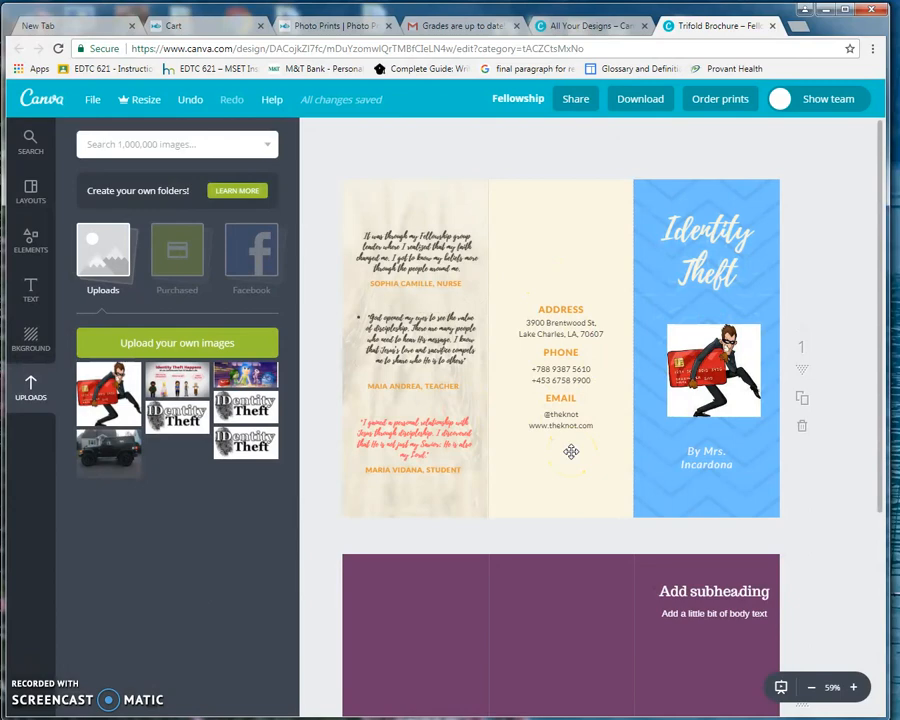
left_click(658, 104)
left_click(642, 298)
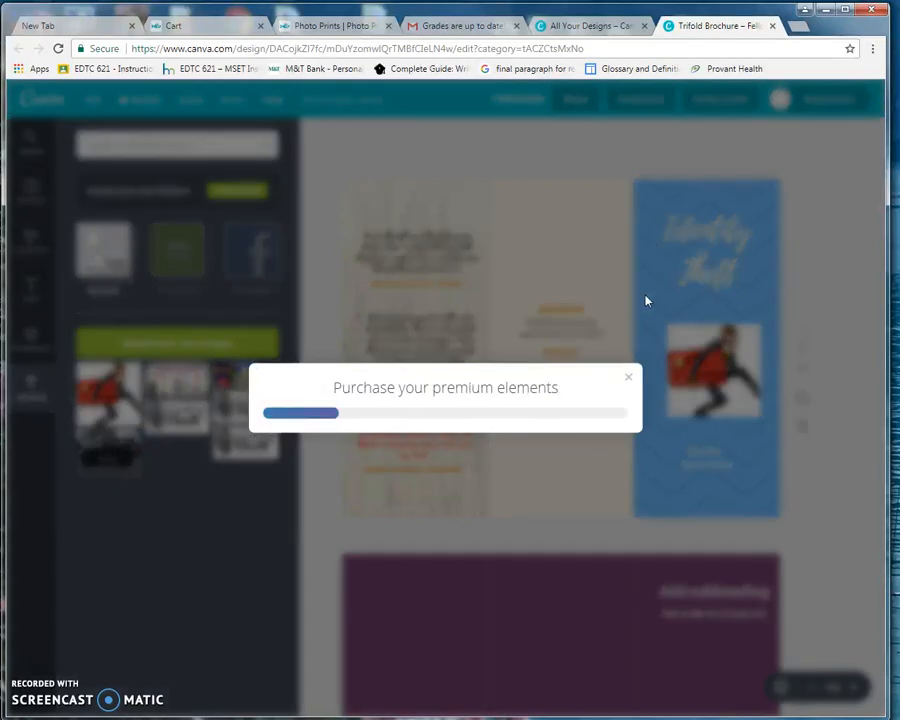
left_click(645, 294)
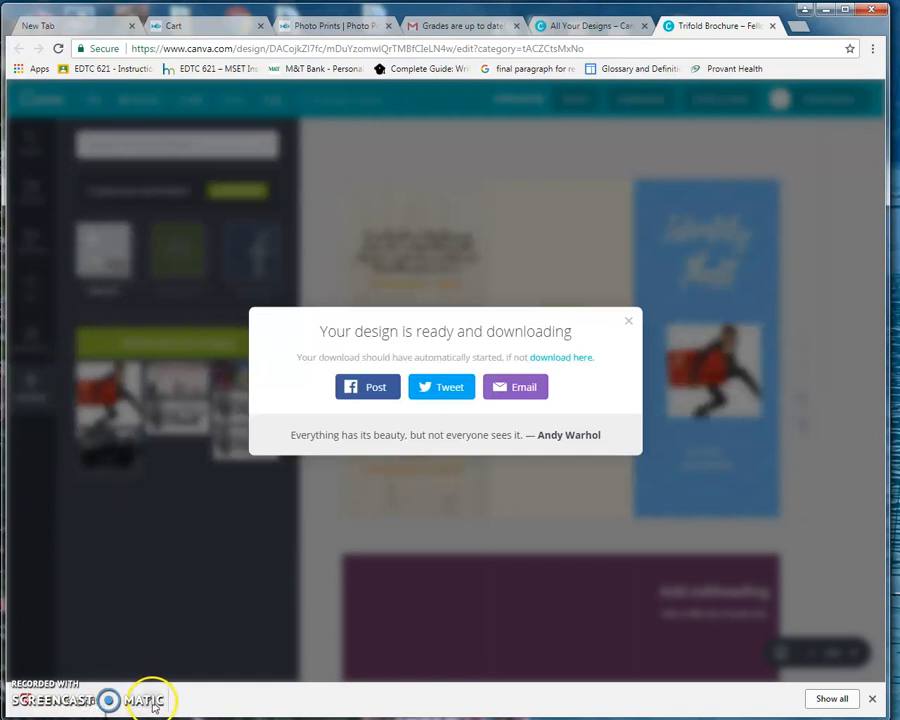
Open the downloaded Fellowship.pdf and examine both brochure pages, including the front cover's title and picture.
left_click(110, 702)
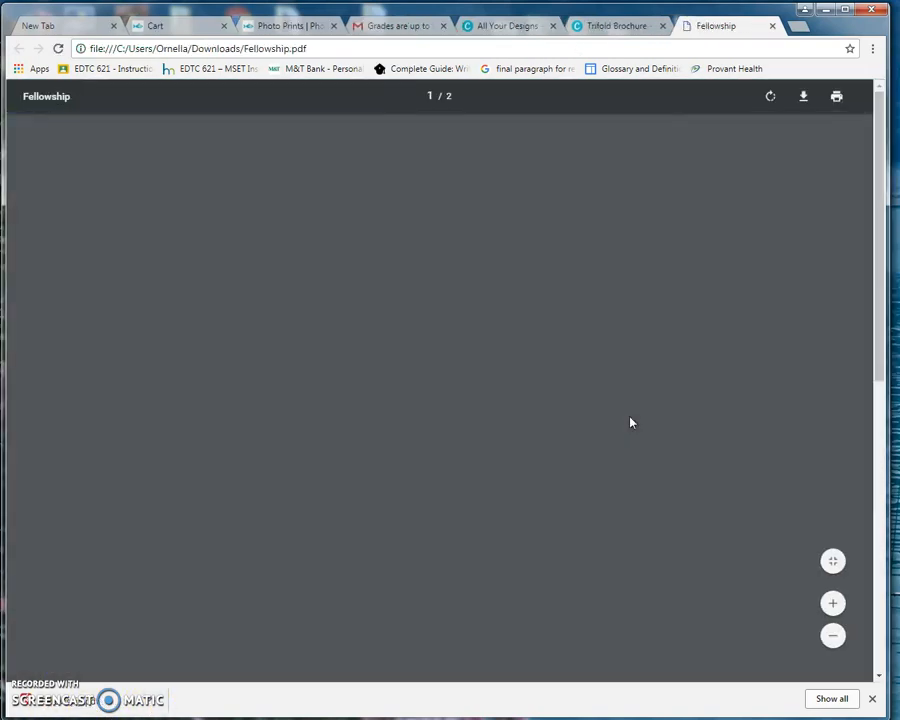
scroll(498, 370, "down", 4)
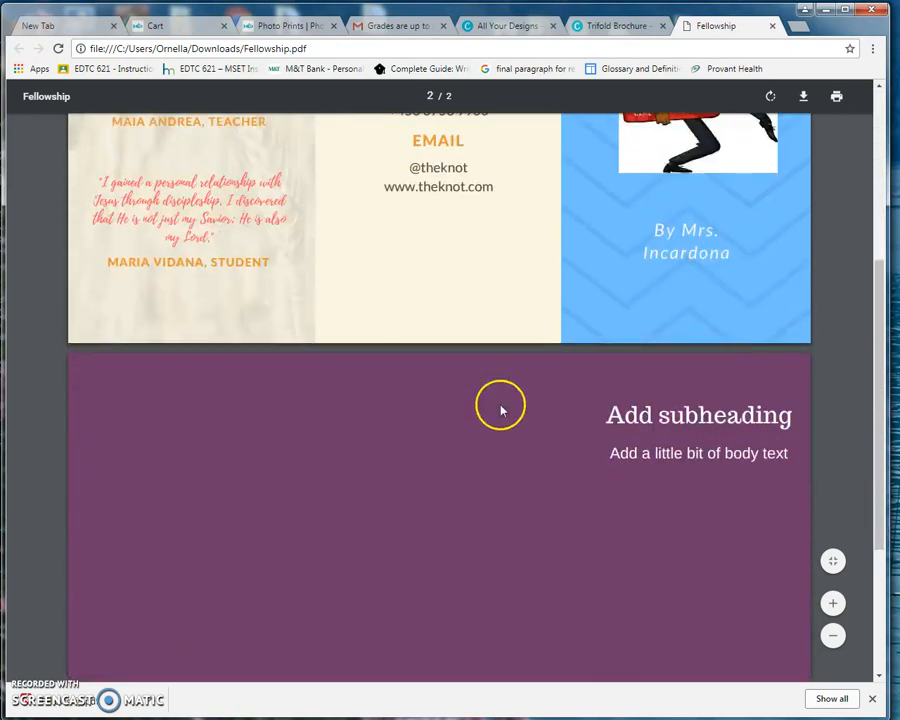
scroll(501, 410, "up", 4)
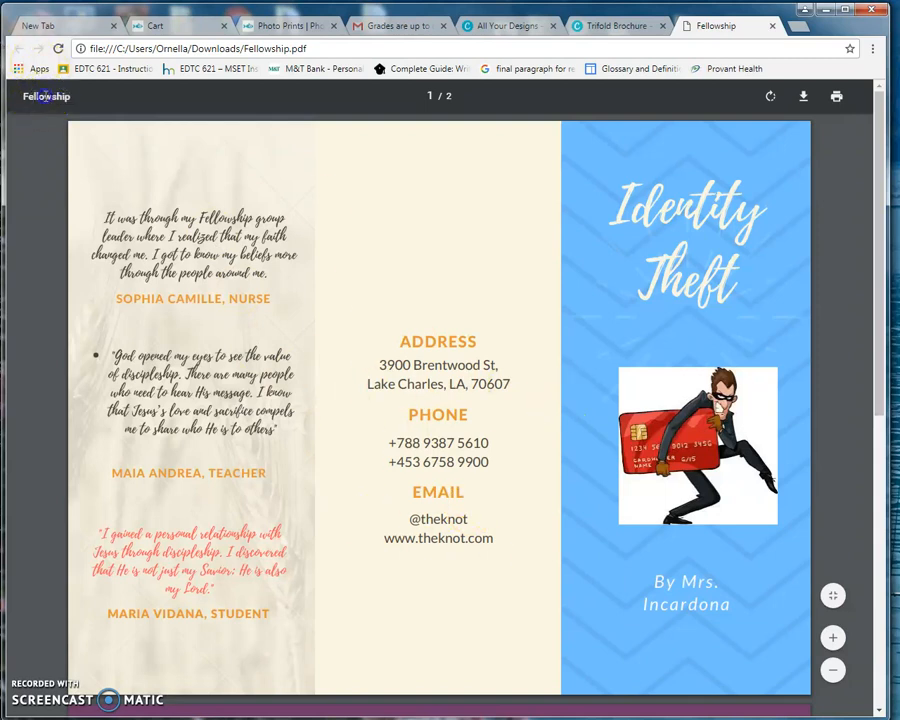
left_click_drag(712, 280, 747, 278)
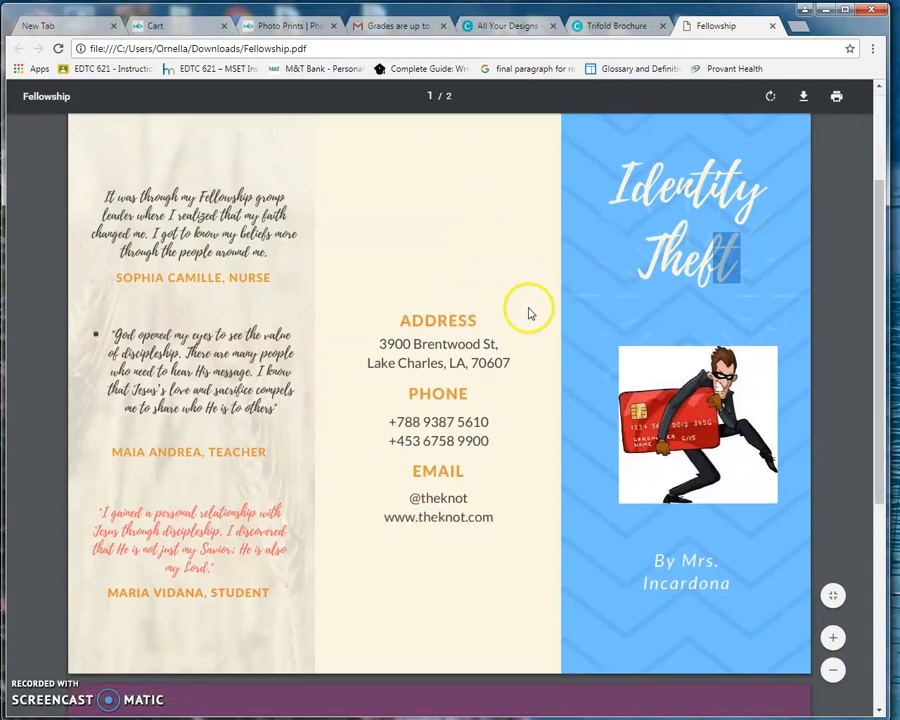
scroll(530, 306, "down", 5)
scroll(536, 326, "up", 5)
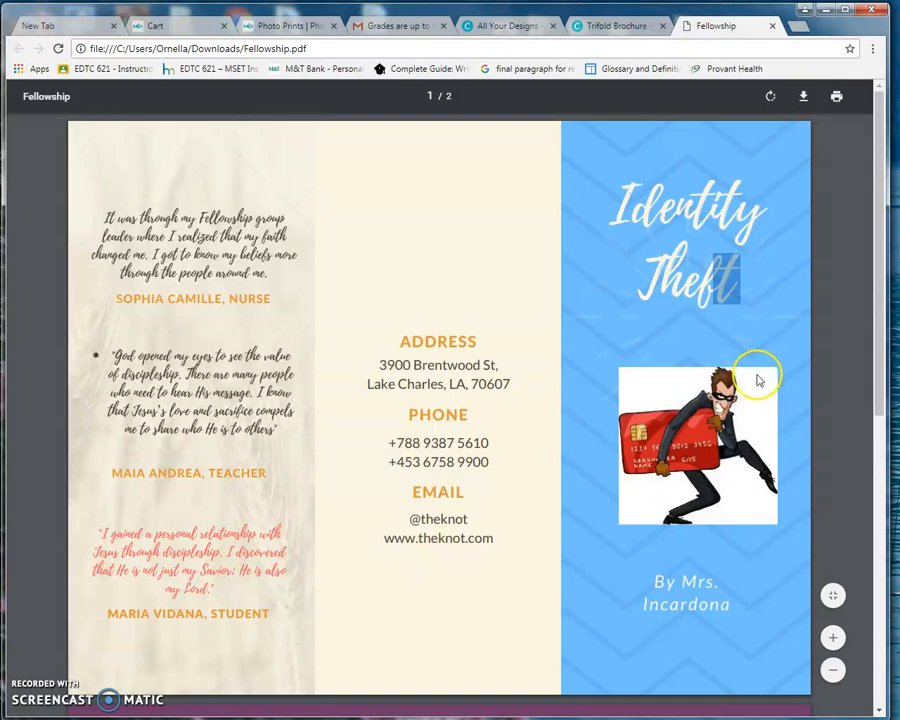
scroll(758, 374, "down", 3)
scroll(756, 378, "up", 3)
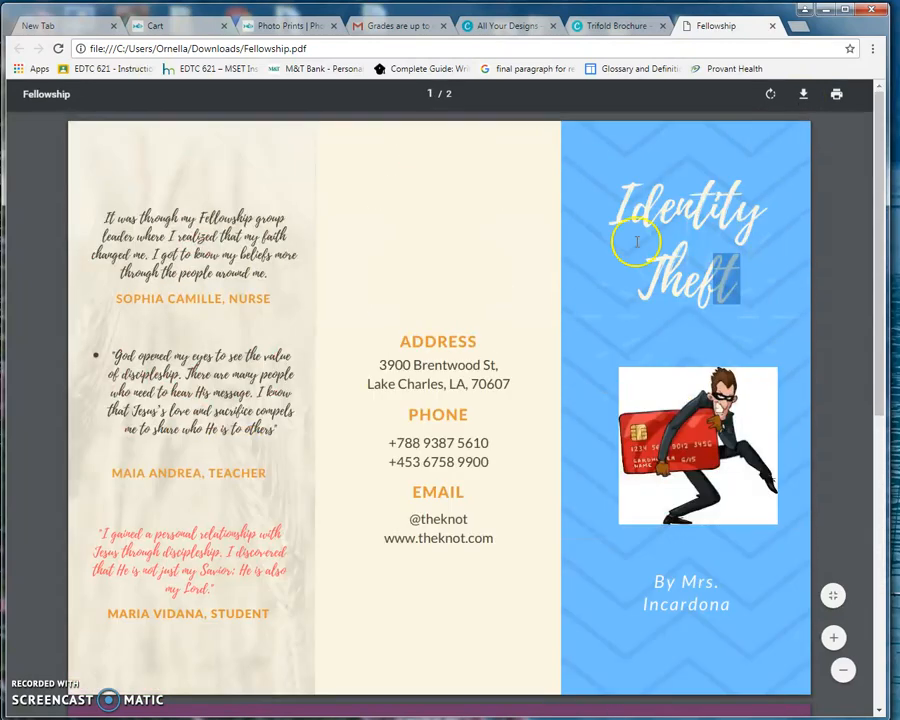